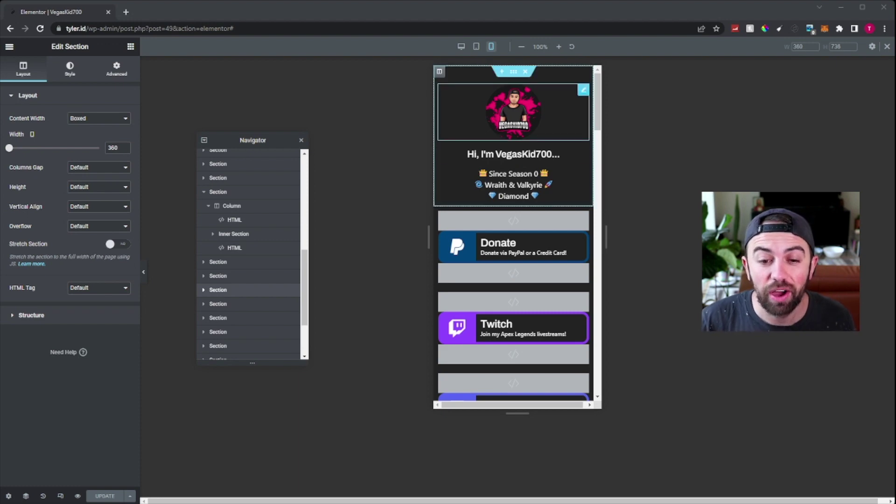
scroll(514, 233, "up", 3)
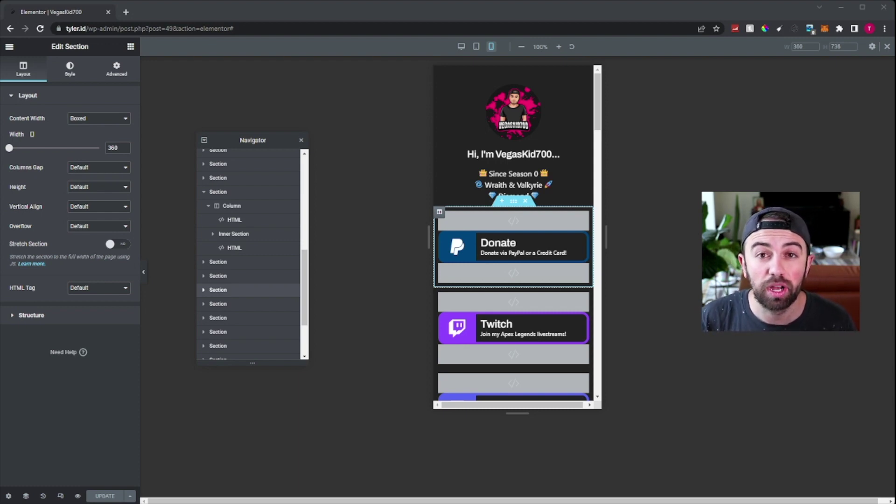
scroll(513, 187, "down", 1)
scroll(514, 159, "down", 1)
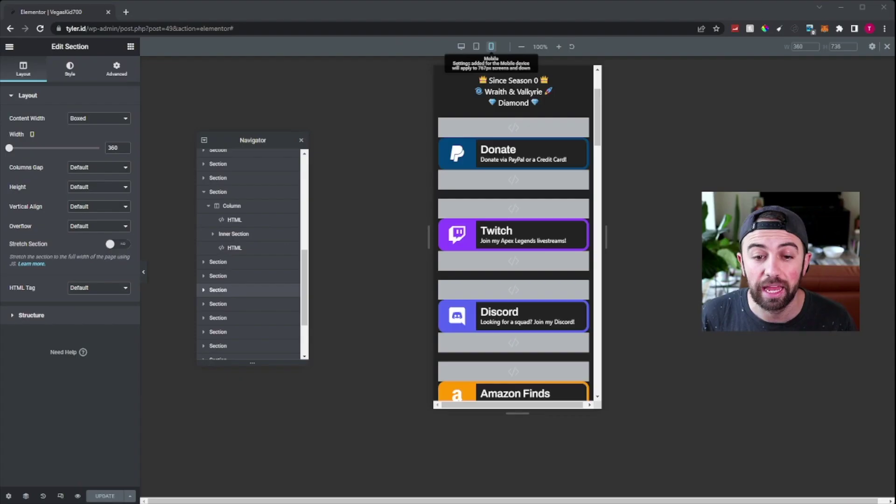
scroll(513, 233, "up", 2)
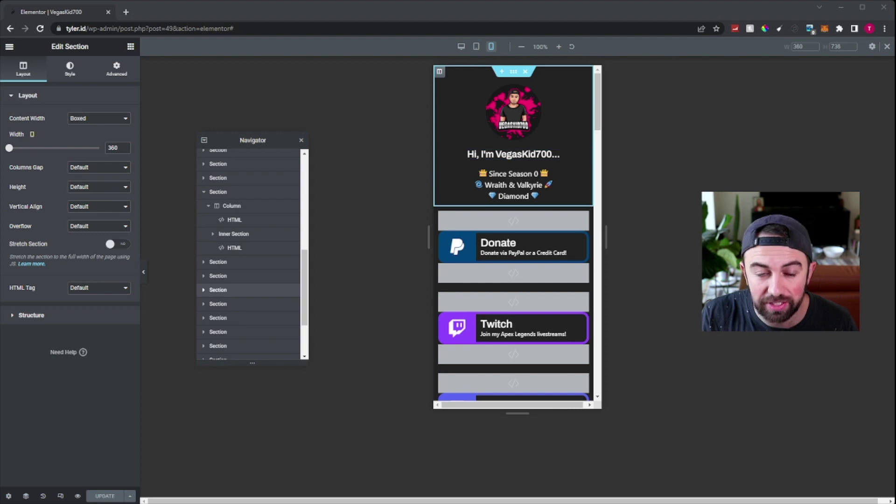
scroll(513, 248, "down", 2)
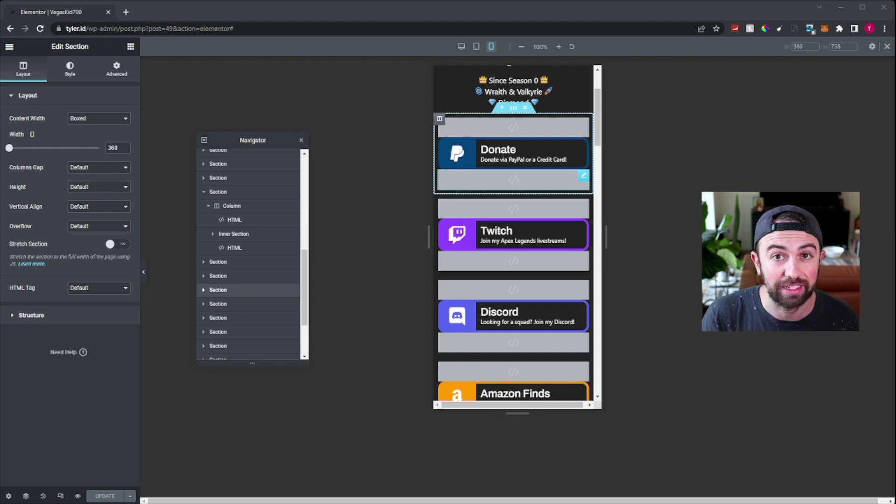
scroll(535, 270, "up", 2)
Add a new single-column section at the end of the page
scroll(535, 270, "down", 4)
scroll(535, 270, "down", 15)
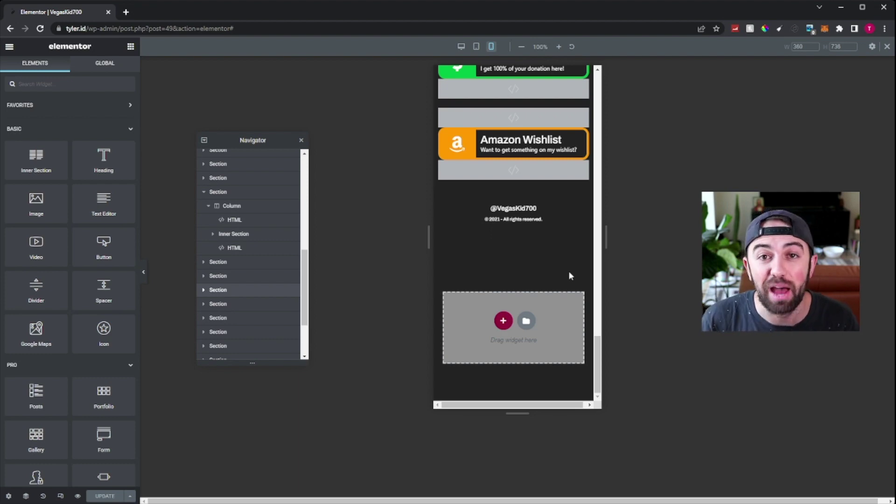
left_click(503, 322)
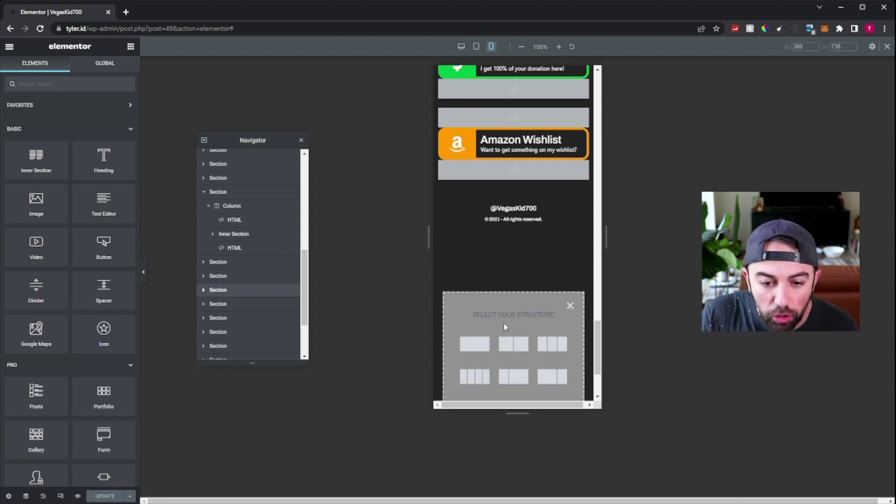
left_click(472, 345)
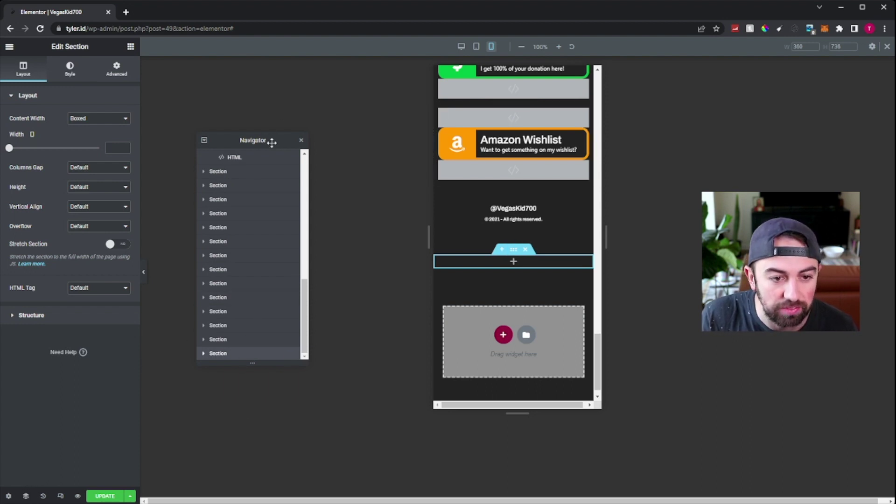
Move the new empty section up the page so it sits between the profile header section and the Donate section
left_click_drag(250, 358, 263, 245)
scroll(545, 268, "up", 10)
scroll(545, 268, "up", 6)
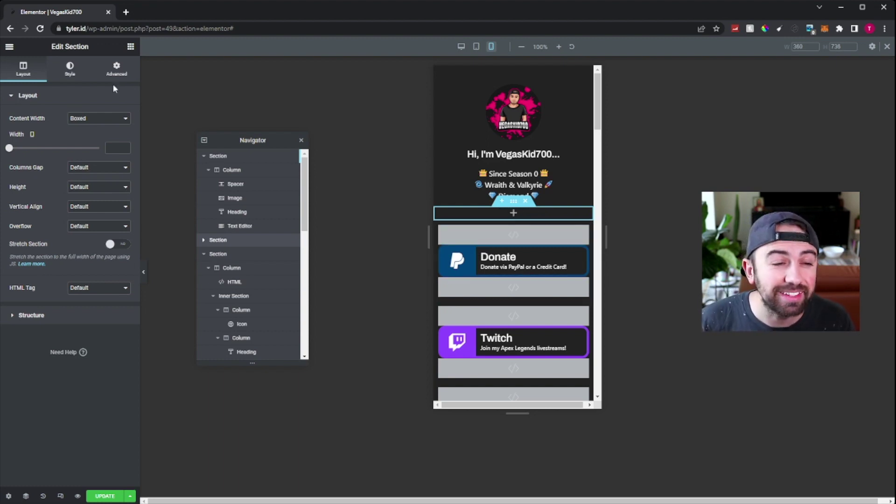
Find the HTML widget and place it in the empty section above the Donate button
left_click(10, 47)
left_click(10, 46)
left_click(62, 85)
type("html")
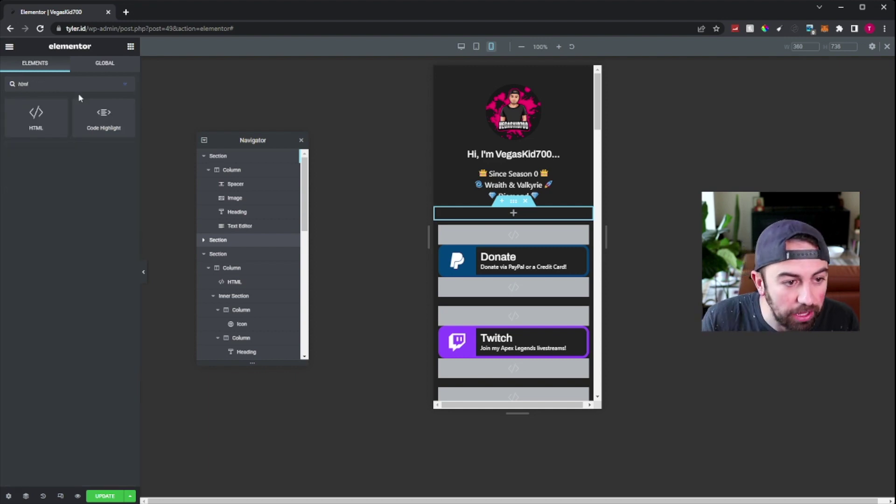
left_click_drag(36, 111, 532, 217)
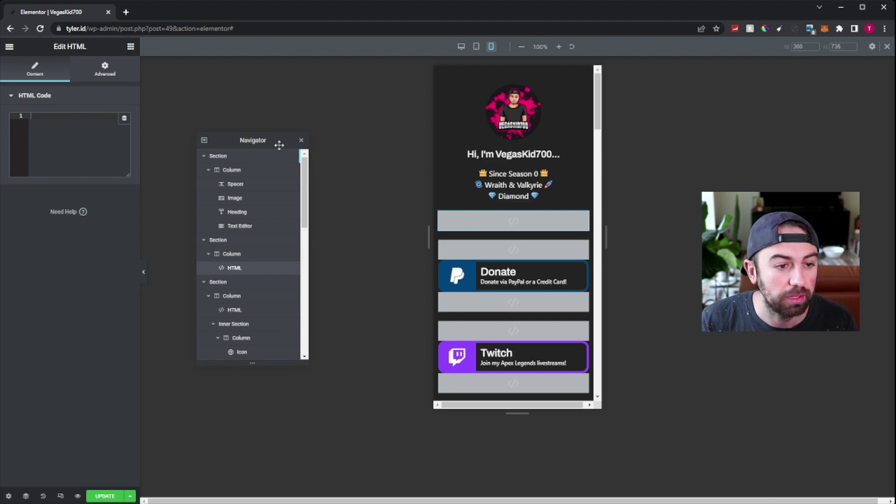
Add a second HTML widget directly below the first one in the new section
left_click(10, 46)
left_click(10, 46)
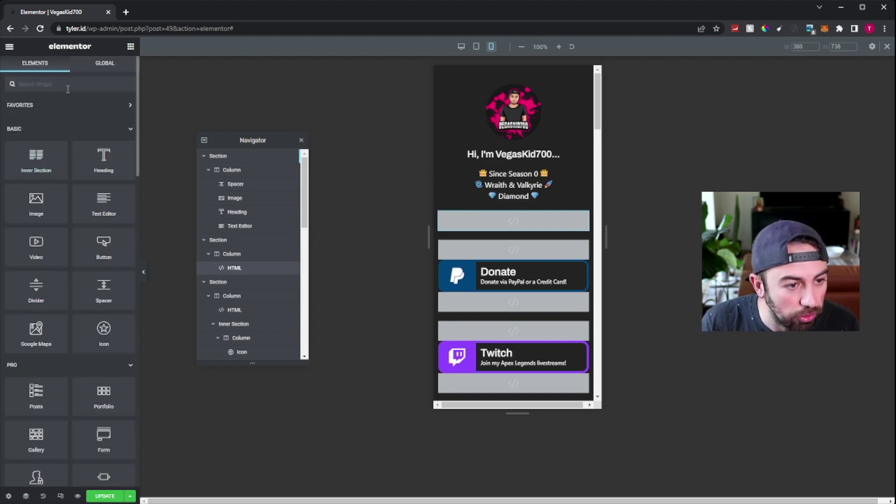
type("html")
left_click_drag(56, 114, 553, 233)
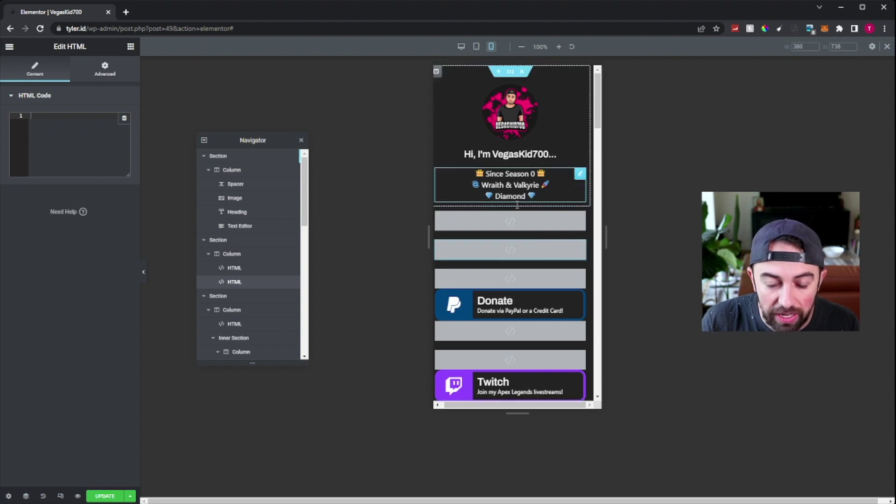
Insert an Inner Section between the two HTML widgets of the new section
left_click(10, 47)
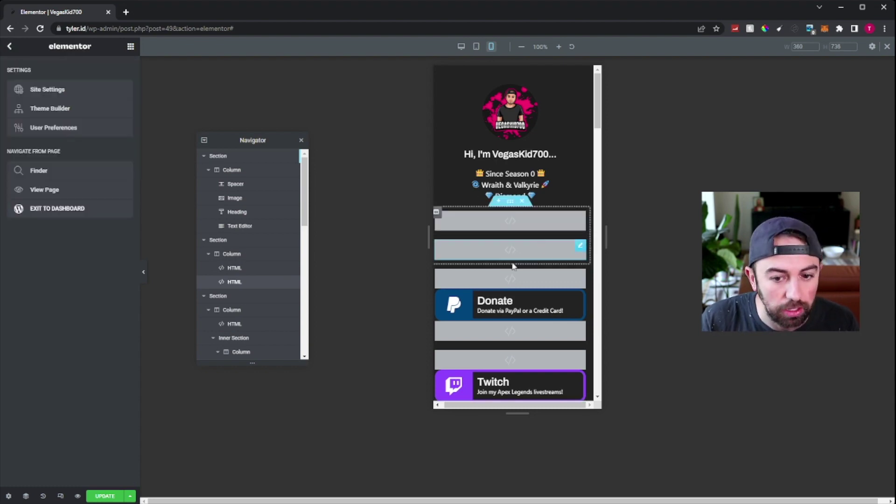
left_click(10, 46)
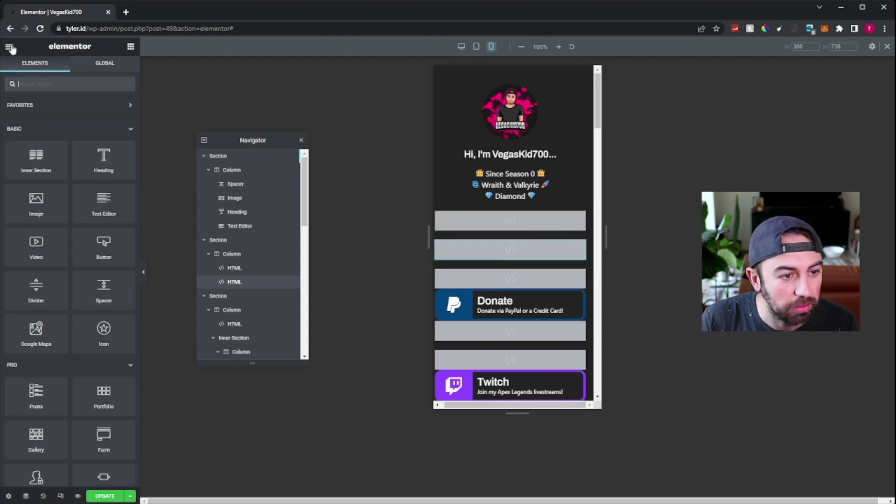
left_click(61, 83)
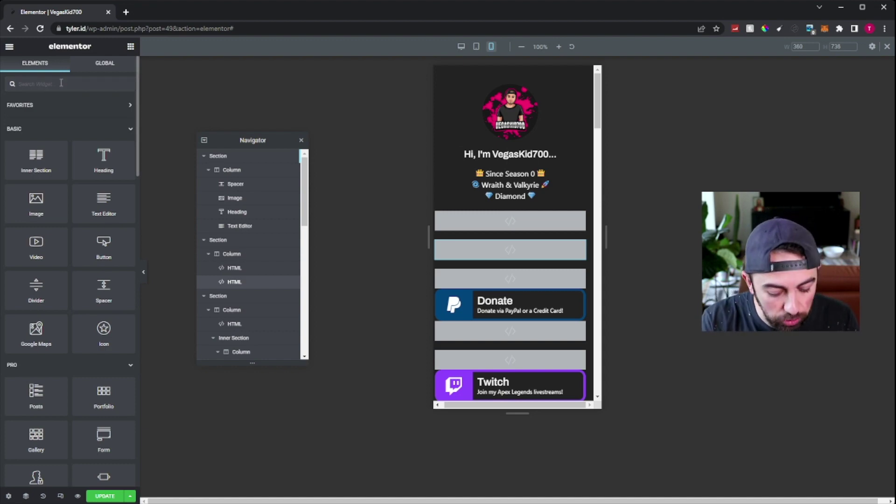
type("inn")
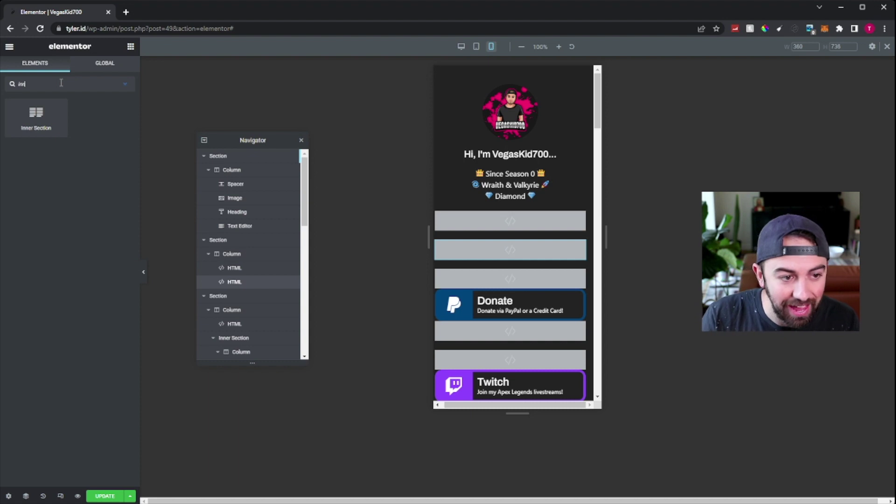
left_click_drag(40, 120, 518, 239)
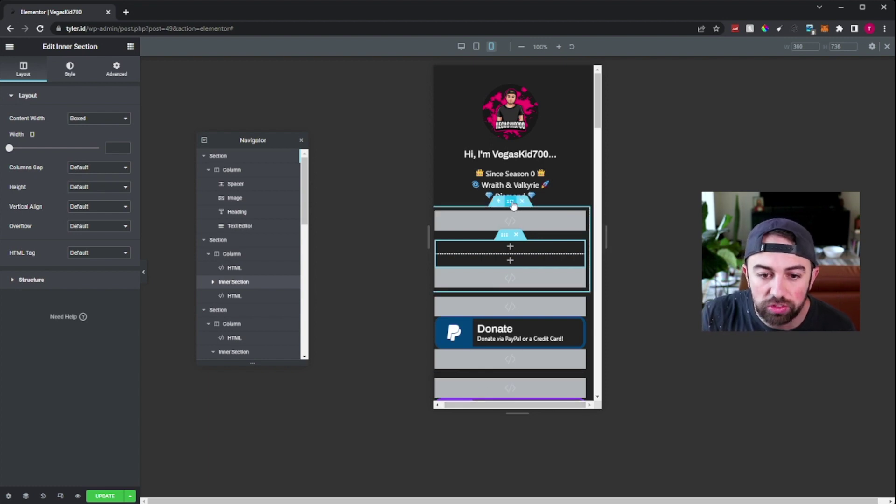
Set the boxed content width of the new outer section to 360
left_click(512, 204)
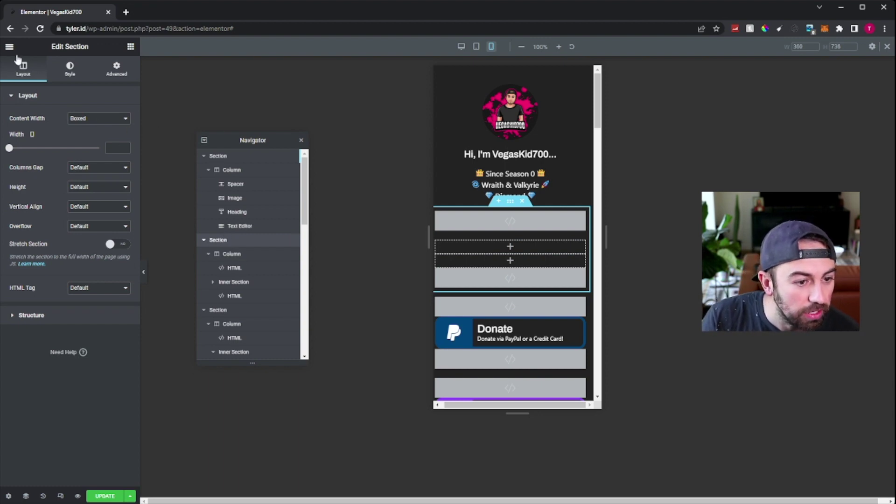
left_click(112, 147)
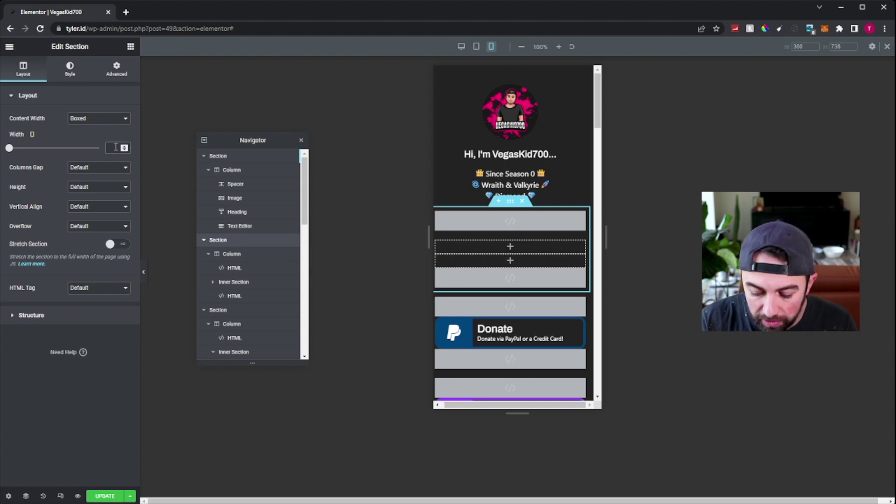
type("360")
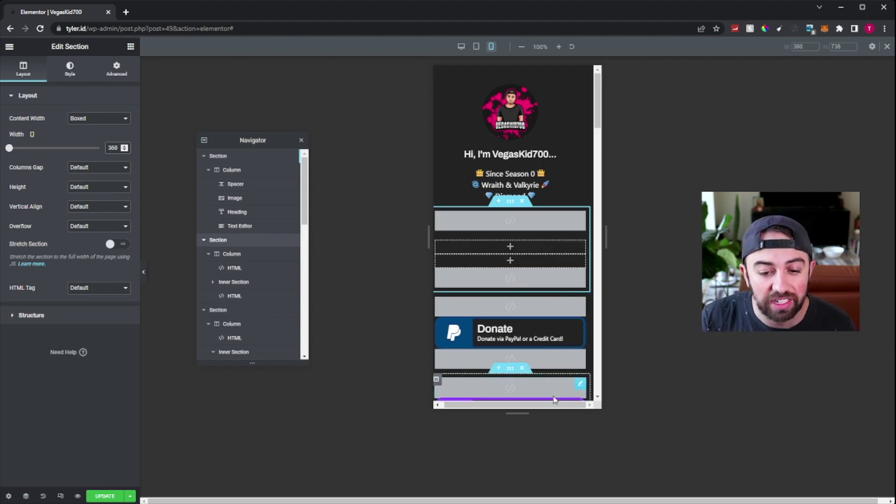
left_click_drag(553, 404, 550, 405)
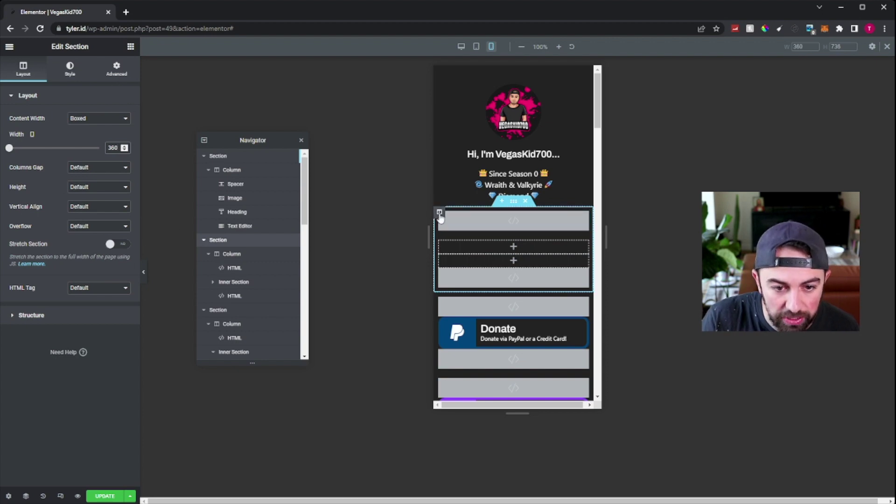
Set the widgets space of the new section's outer column to 0 px
left_click(440, 214)
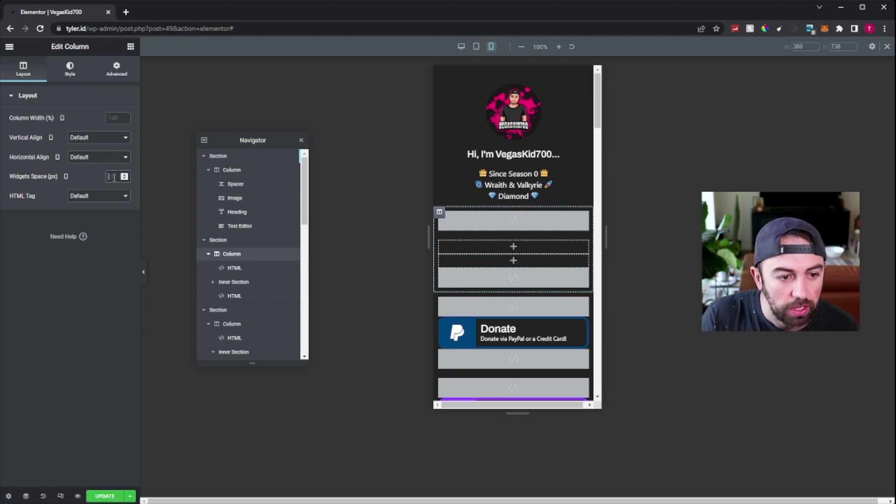
left_click(113, 177)
type("0")
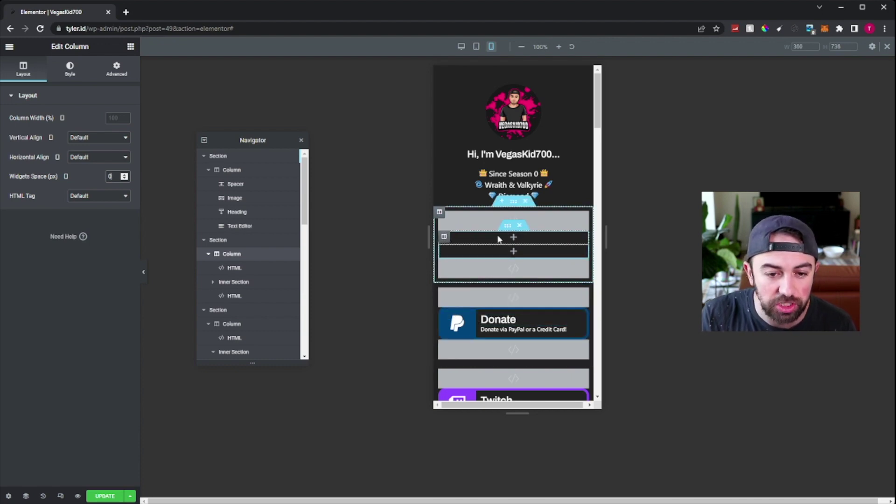
Set the inner section's first column width to 25% and its second column width to 75%
left_click(444, 237)
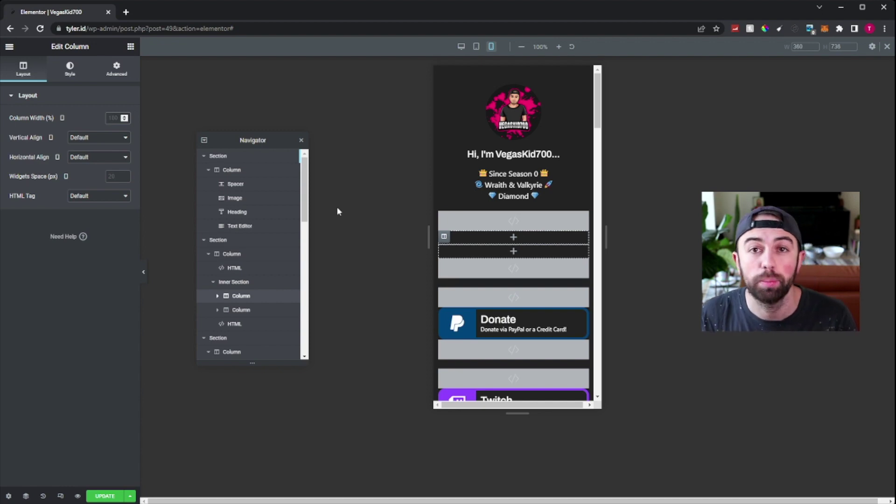
left_click(112, 117)
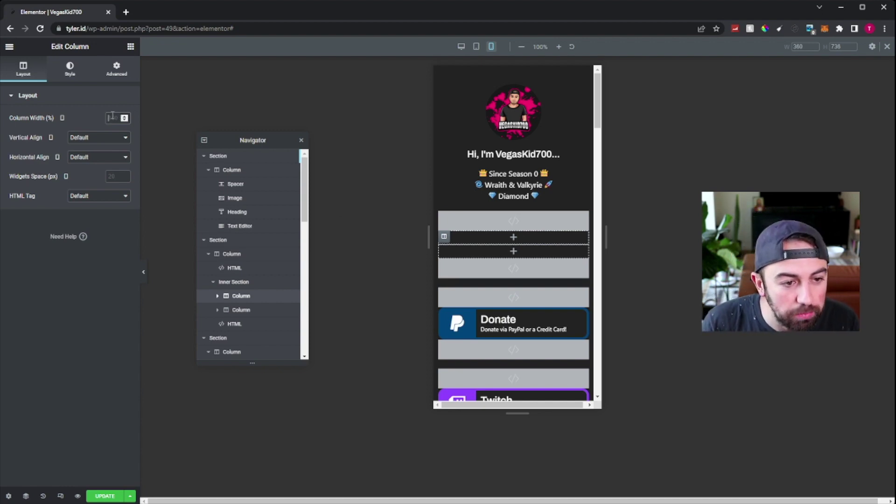
type("25")
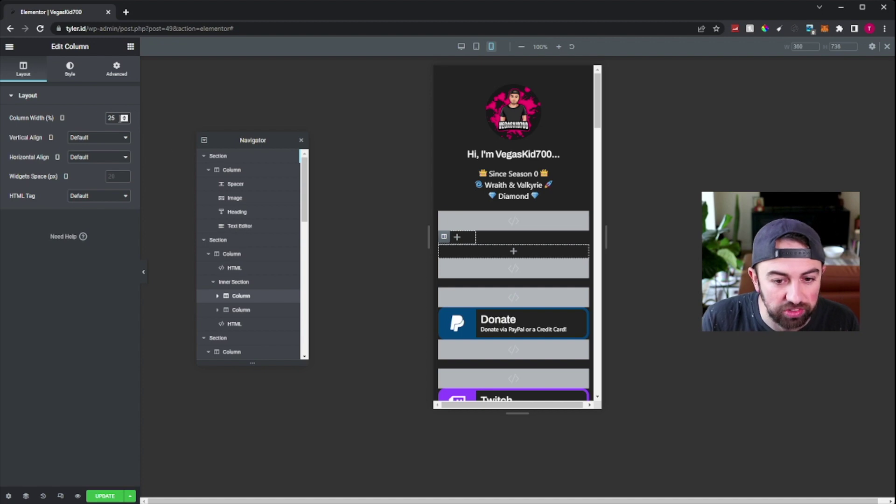
left_click(446, 253)
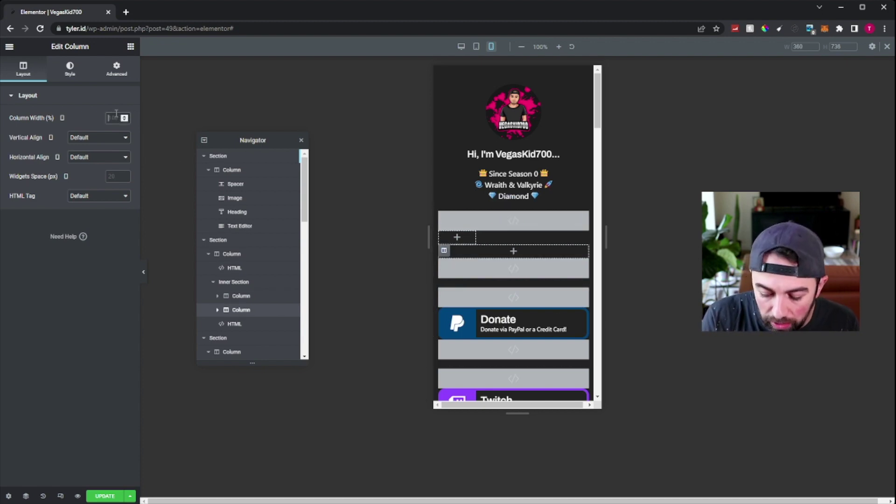
type("75")
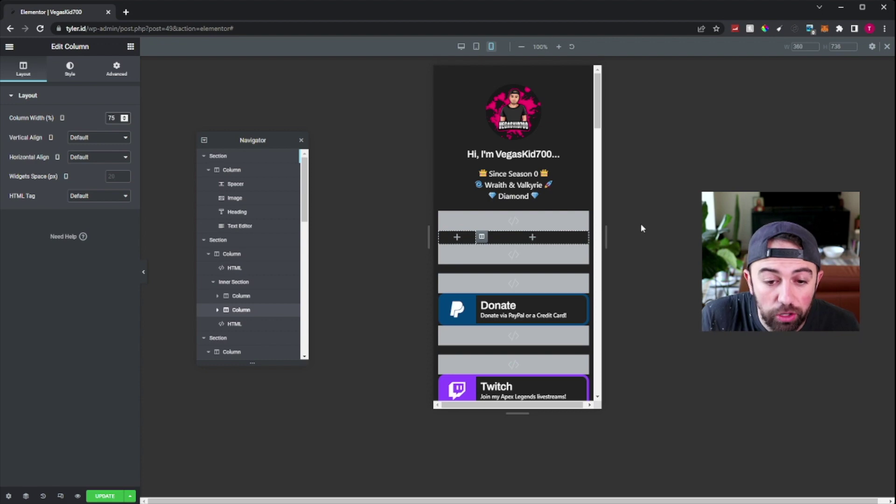
Add an Icon widget to the narrow first column of the inner section
left_click(10, 48)
left_click(10, 47)
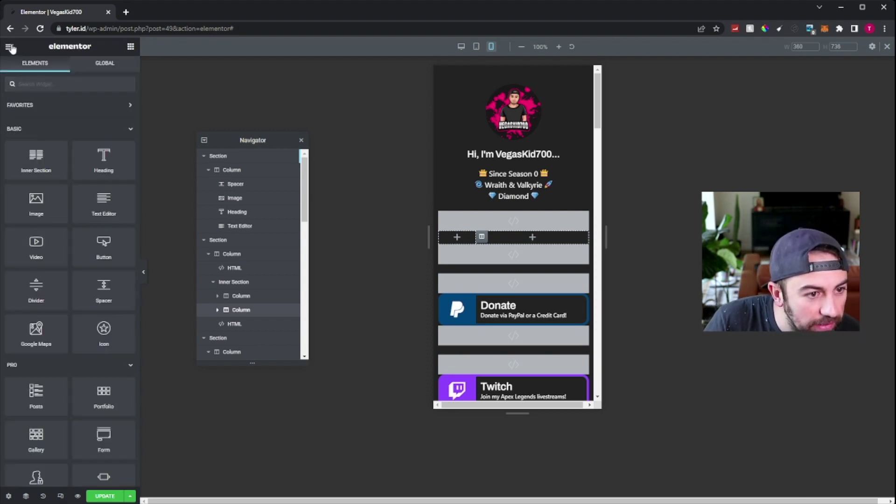
left_click_drag(412, 244, 458, 244)
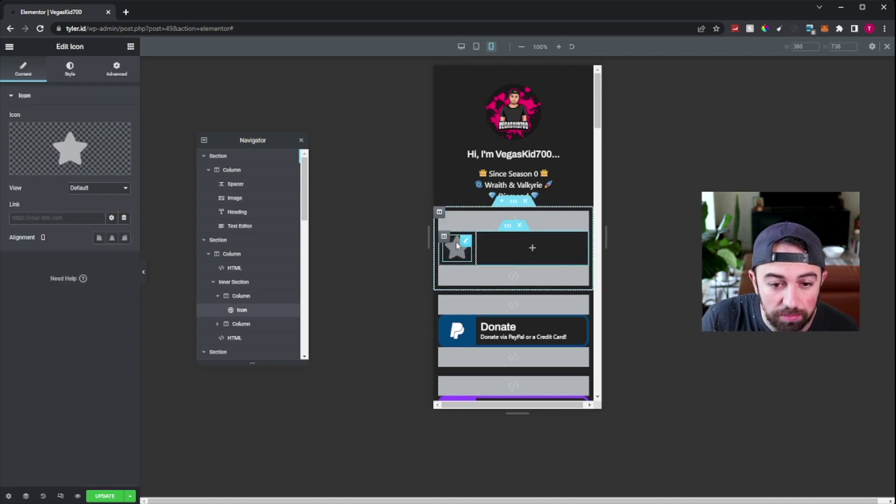
Replace the default star with the round App Store icon from the icon library
left_click(69, 143)
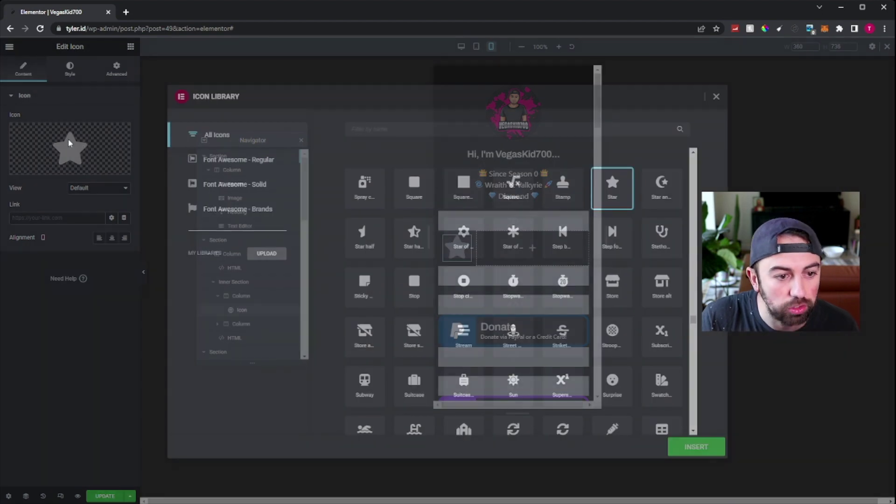
left_click(716, 96)
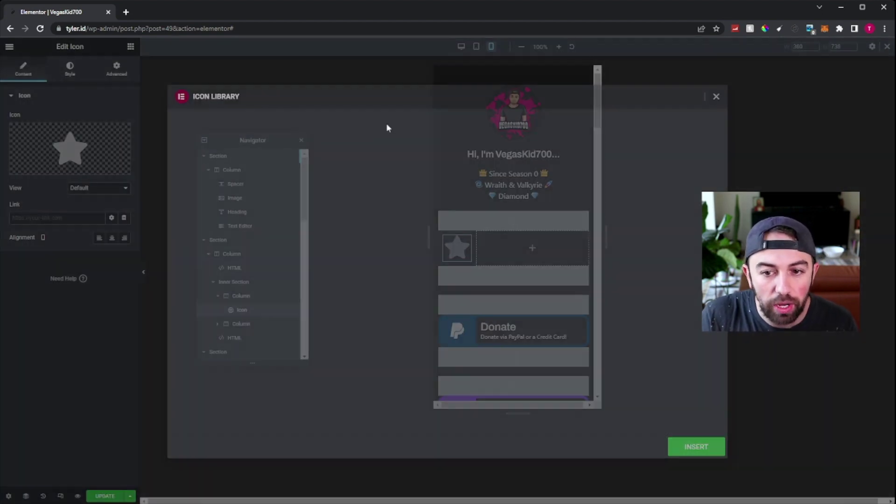
left_click(72, 143)
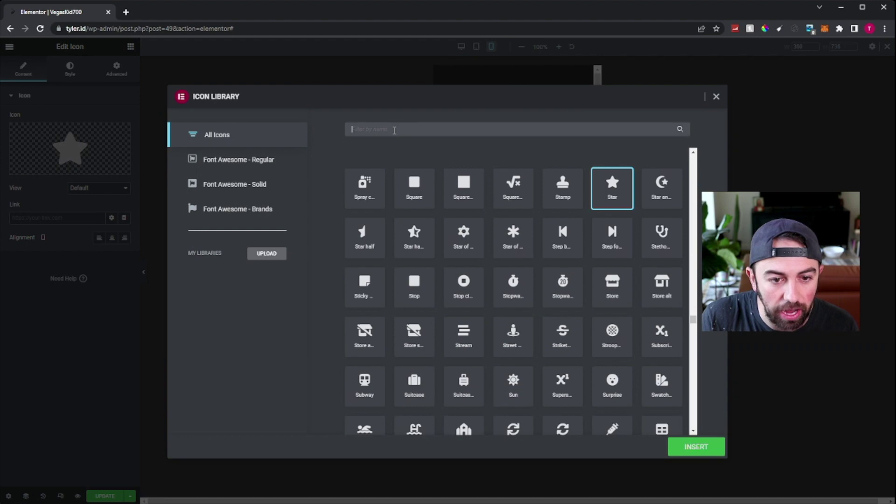
type("appl")
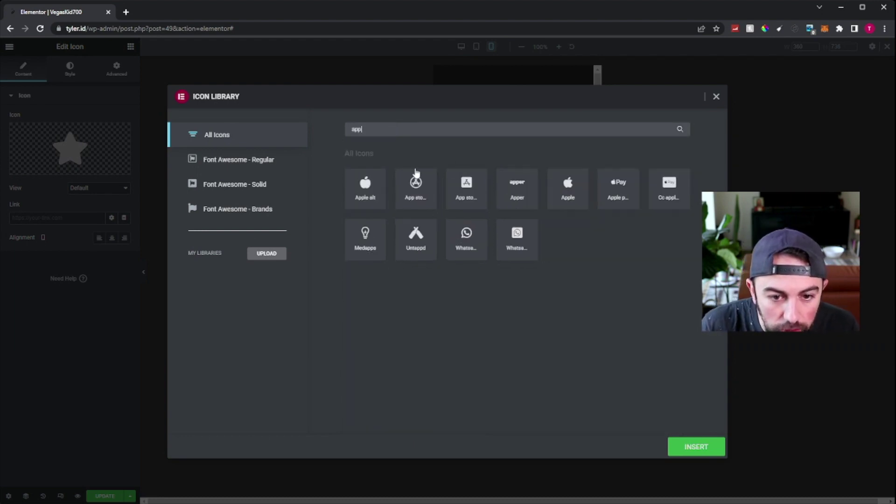
left_click(416, 183)
left_click(710, 447)
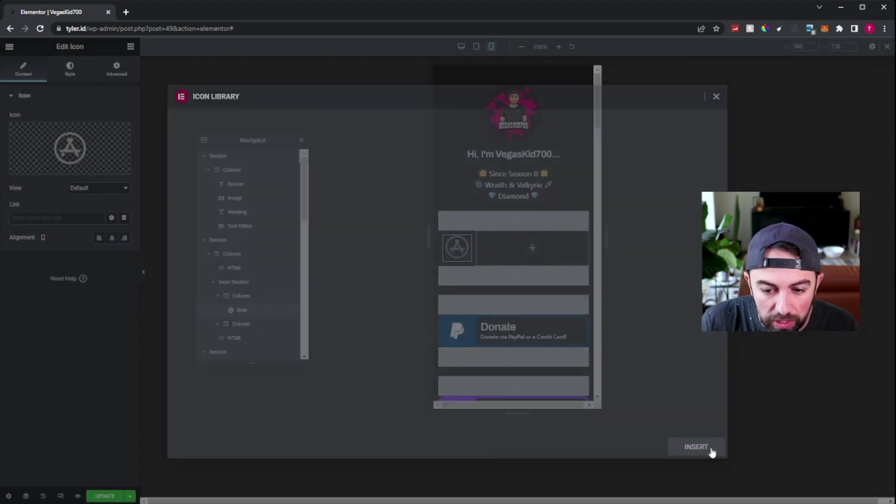
Set the App Store icon's primary color to white (#FFFFFF) and its size to 38
left_click(70, 72)
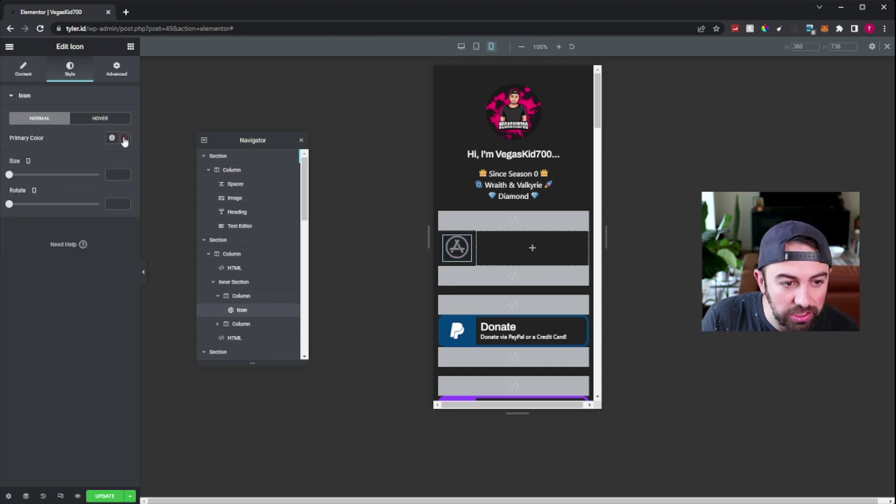
left_click(125, 138)
left_click_drag(15, 175, 17, 172)
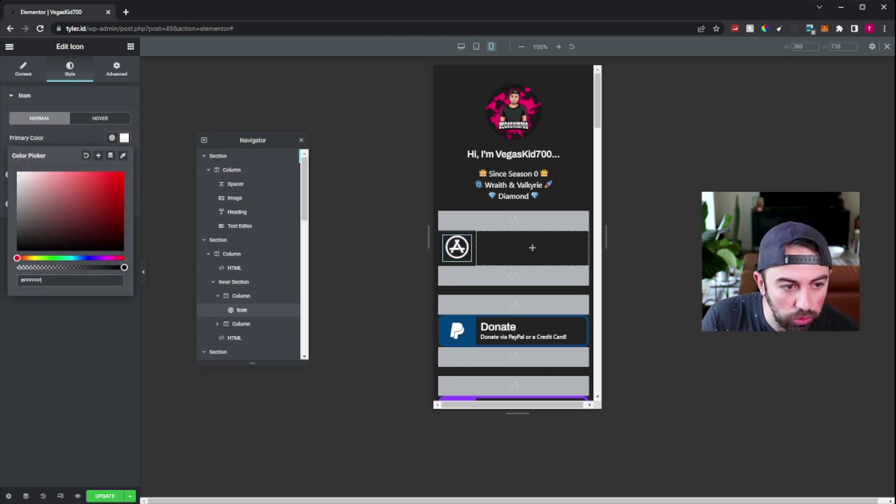
left_click(128, 337)
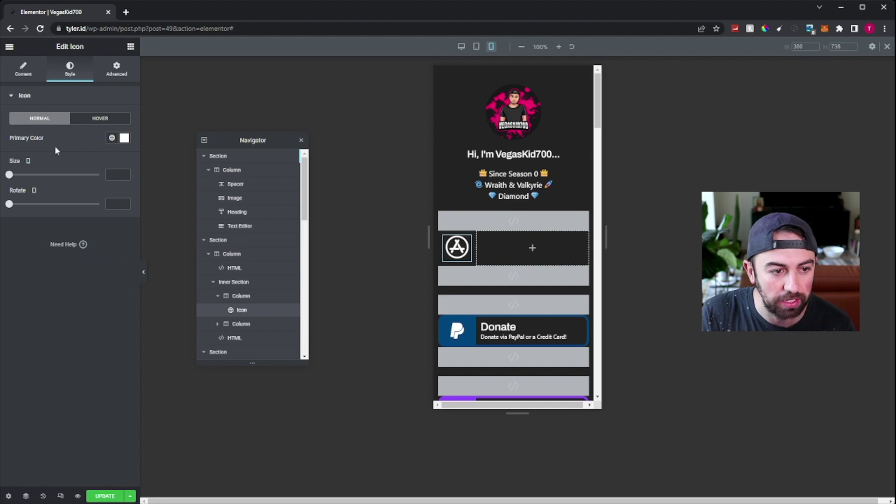
left_click(109, 176)
type("38")
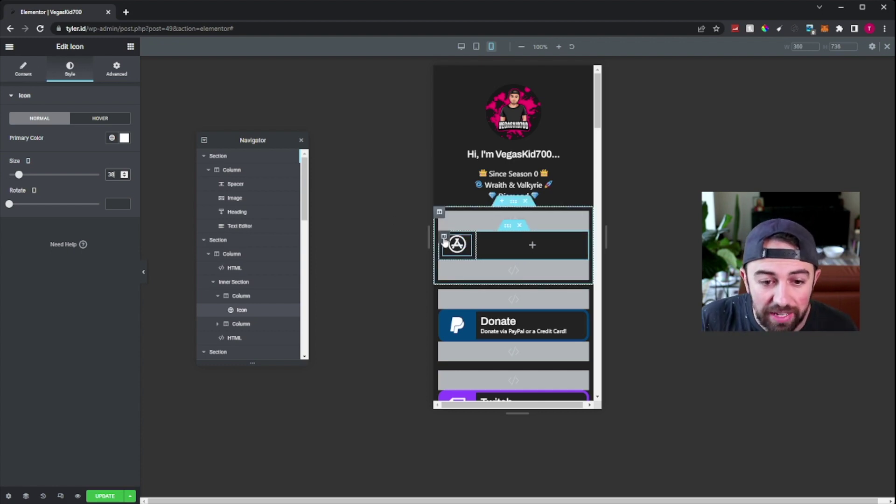
Vertically align the icon column to Middle and give it a classic background in solid bright blue
left_click(443, 237)
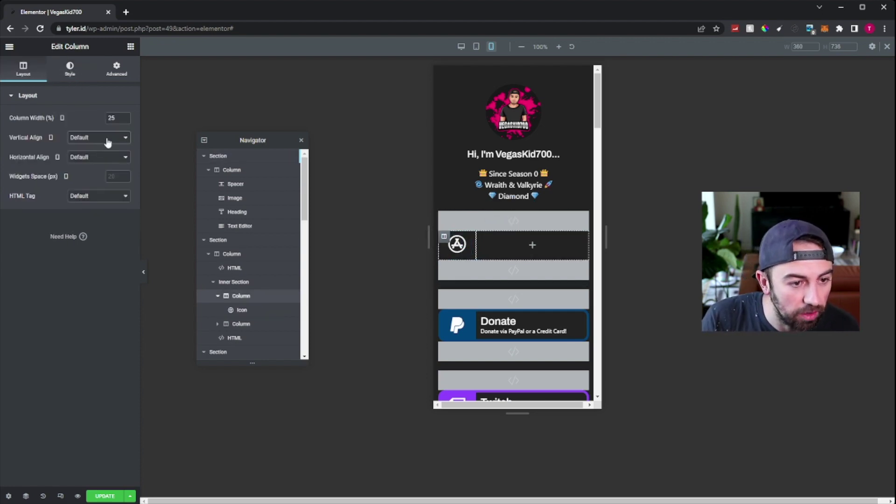
left_click(102, 160)
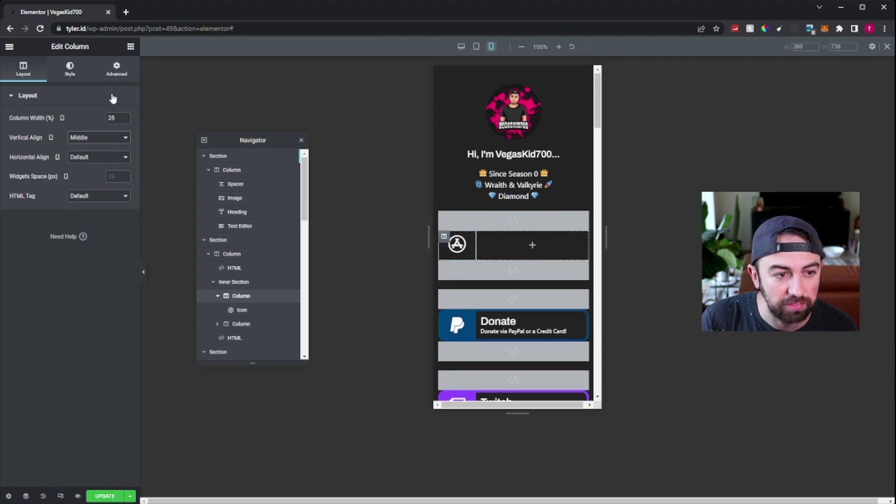
left_click(78, 71)
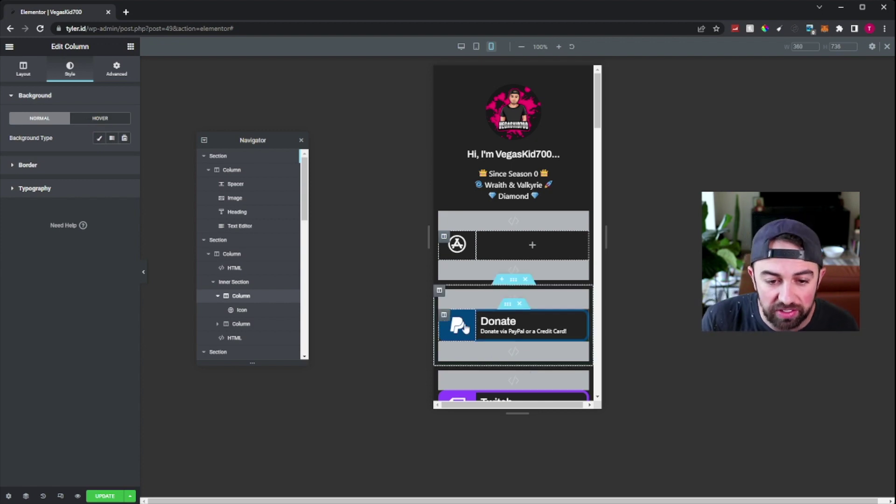
scroll(444, 339, "down", 3)
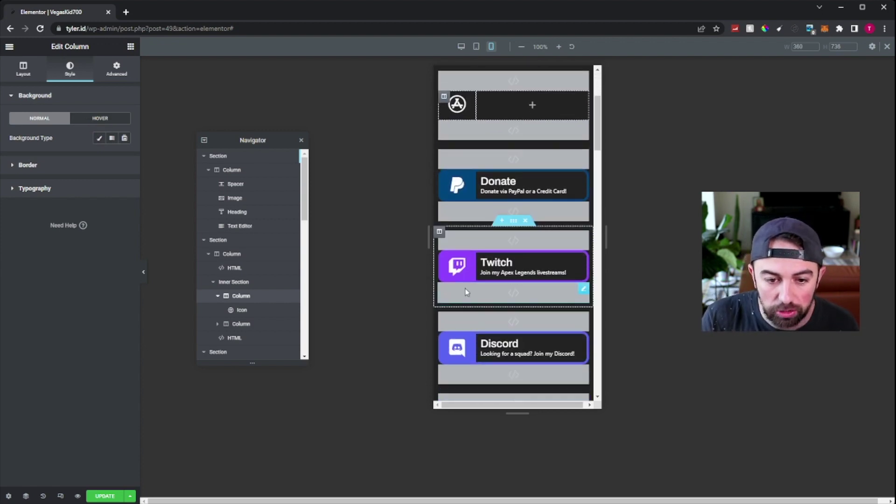
scroll(446, 274, "down", 2)
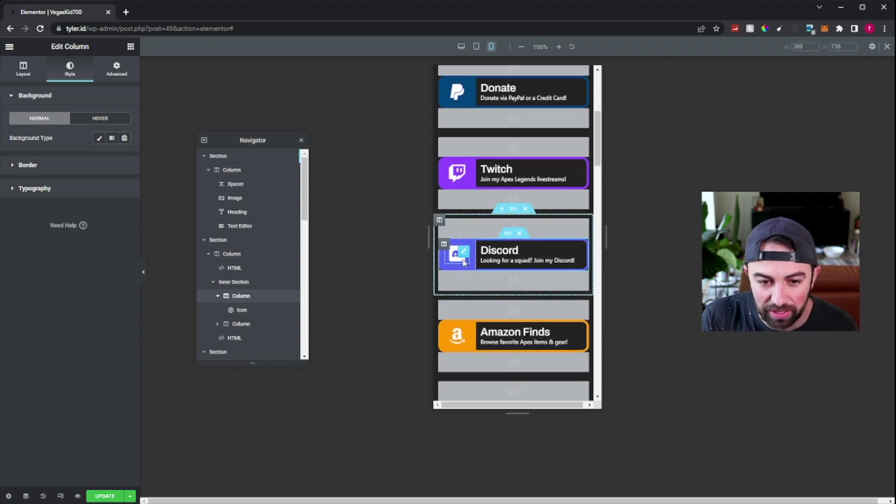
scroll(480, 207, "up", 5)
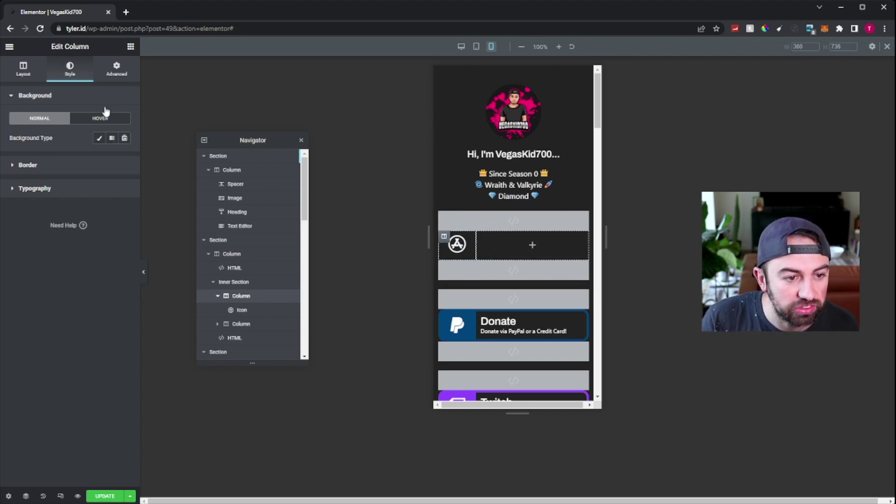
left_click(99, 139)
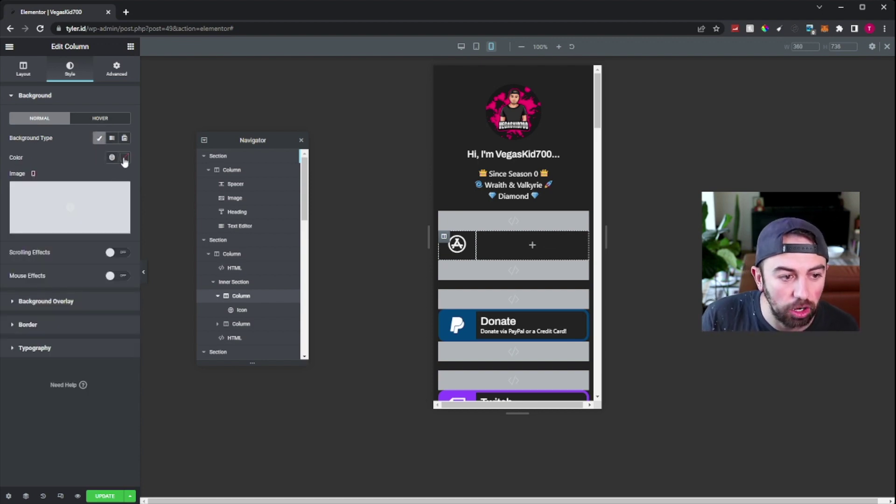
left_click(124, 158)
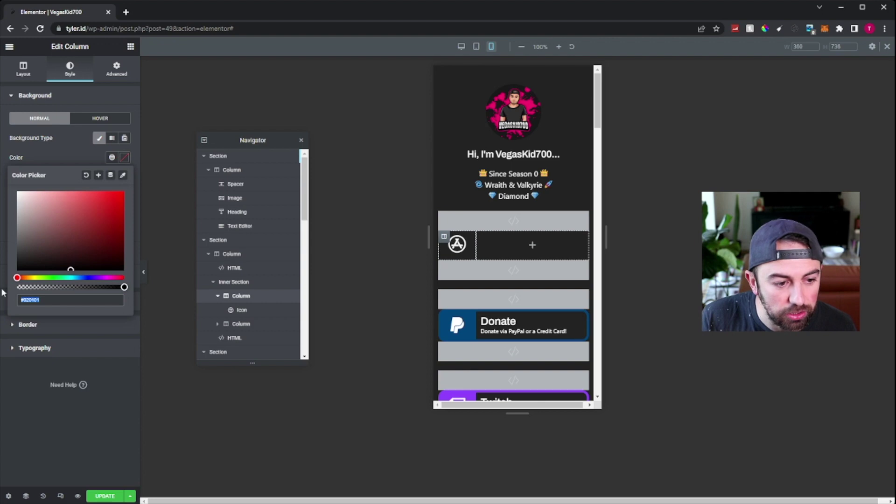
type("088CF8")
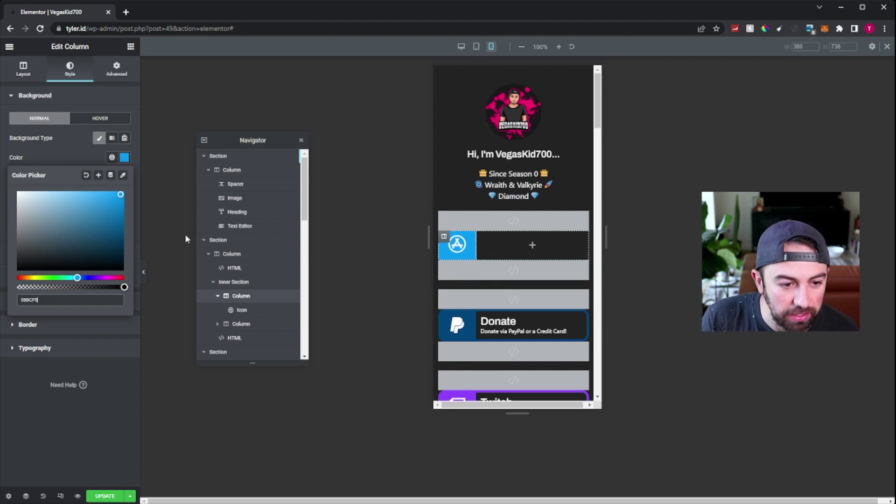
left_click(167, 226)
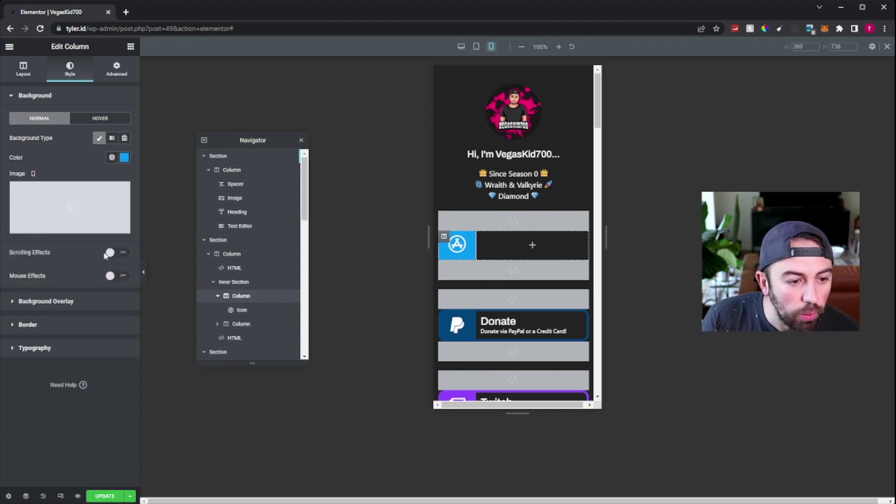
Give the icon column a Solid border with a width of 5 on all sides
left_click(68, 324)
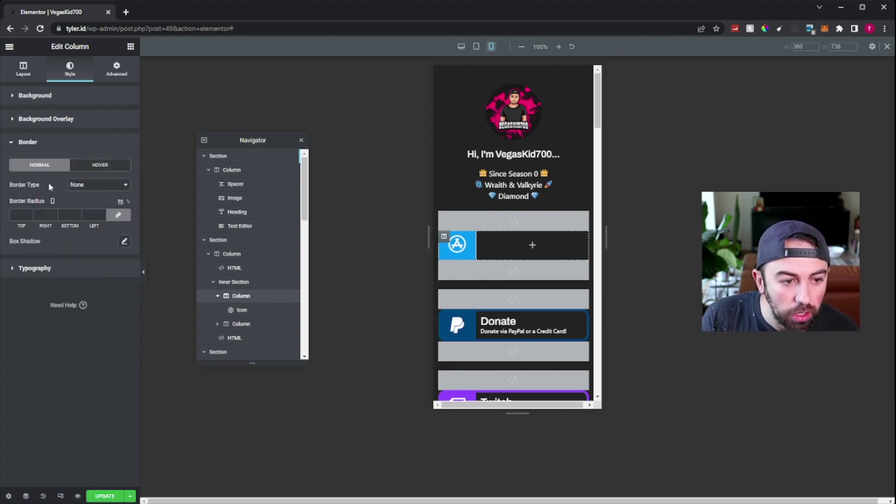
left_click(90, 193)
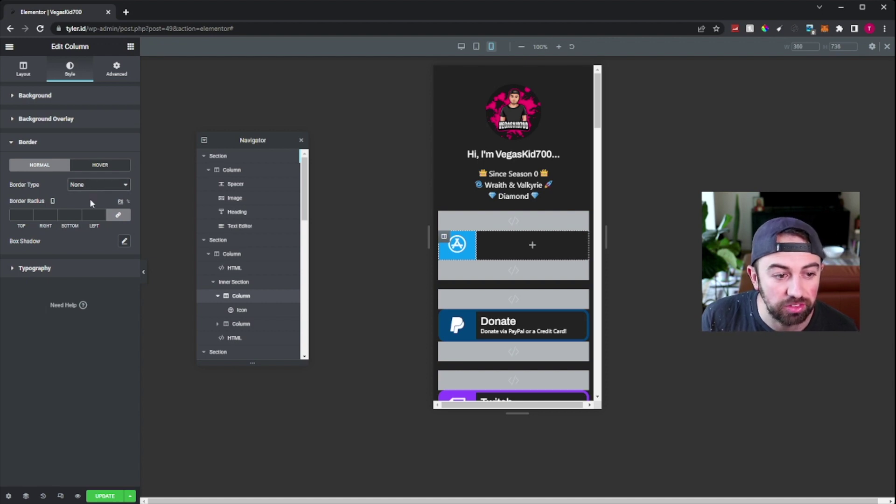
left_click(90, 198)
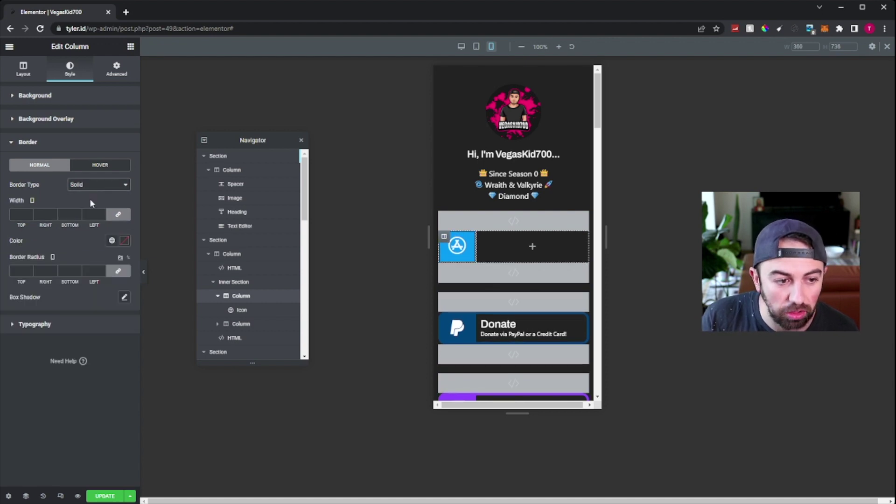
left_click(20, 215)
type("5")
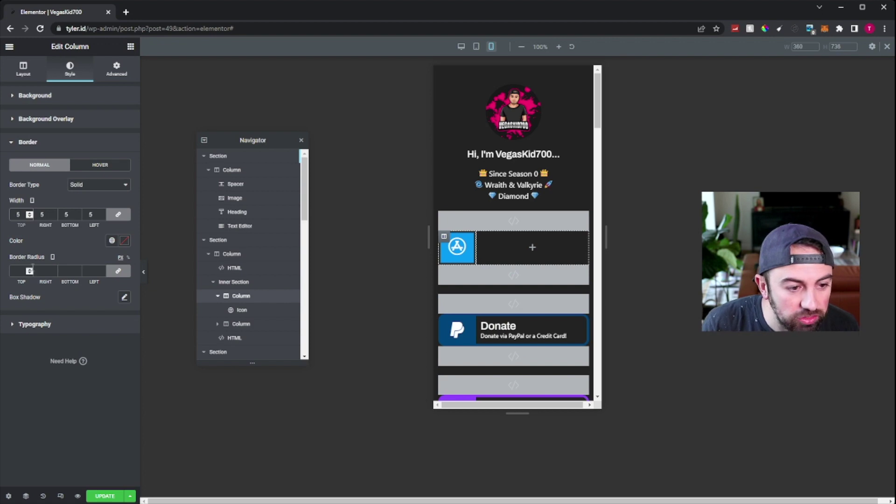
Unlink the icon column's border radius values and set top and left to 15, keeping right and bottom at 0
left_click(118, 271)
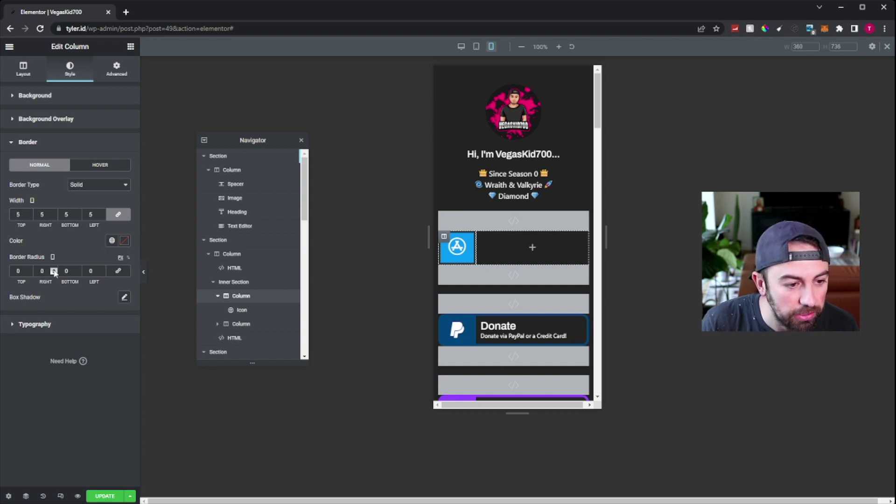
left_click(14, 270)
type("1")
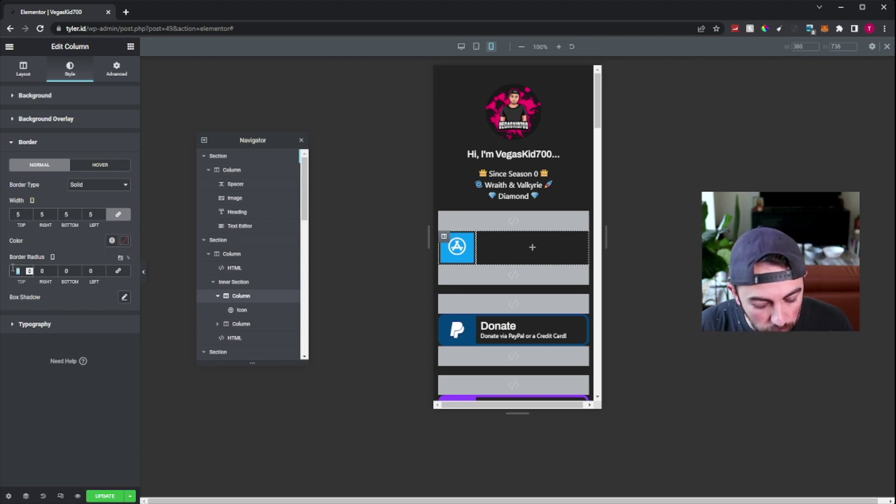
type("5")
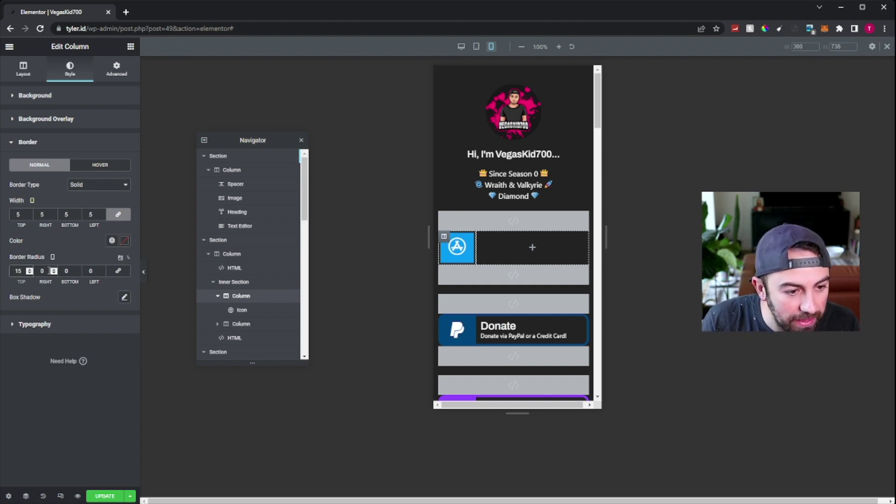
left_click(86, 271)
type("15")
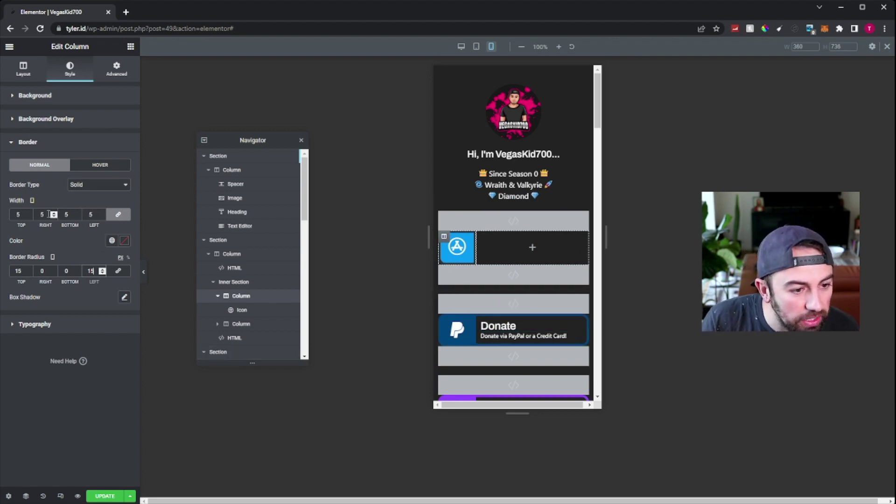
Color the icon column's border the same bright blue as its background
left_click(125, 241)
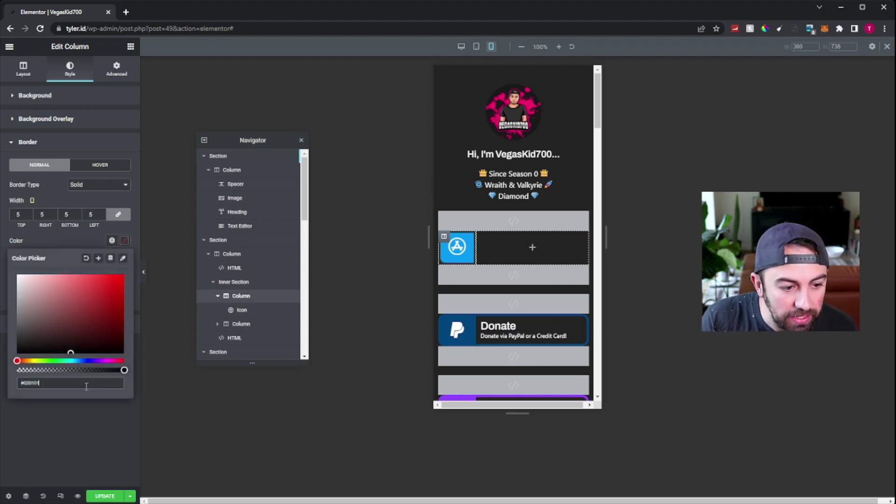
type("00BCF5")
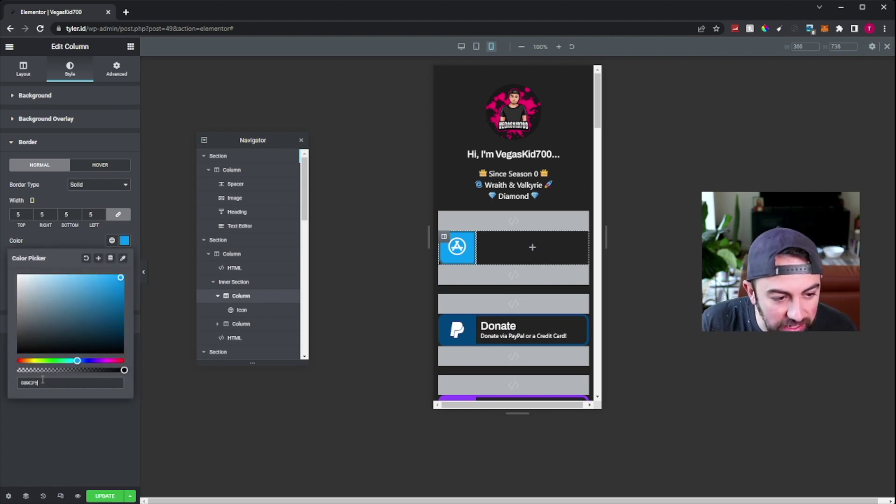
left_click(120, 423)
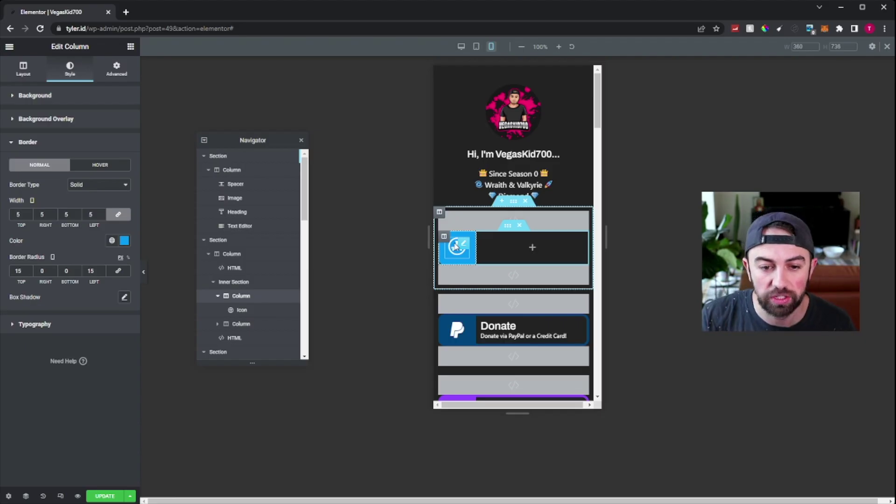
Unlink the App Store icon's margins and set its bottom margin to -7 px
left_click(463, 243)
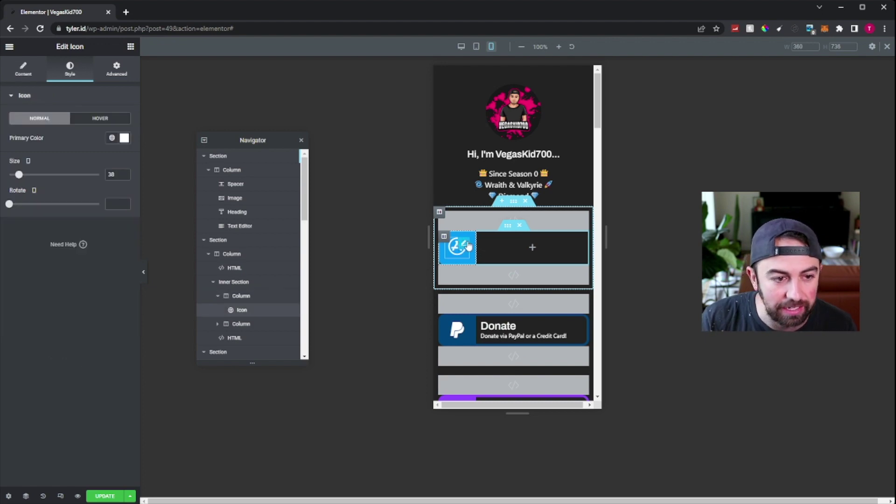
left_click(111, 70)
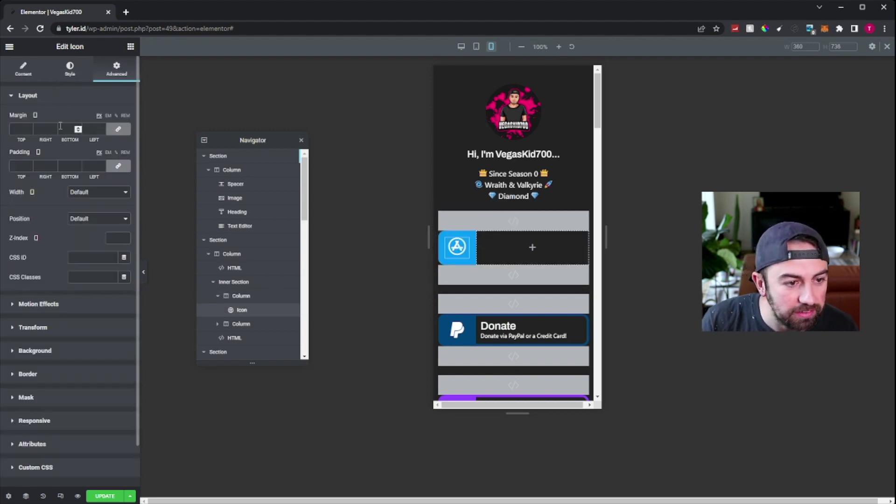
left_click(117, 130)
left_click(70, 130)
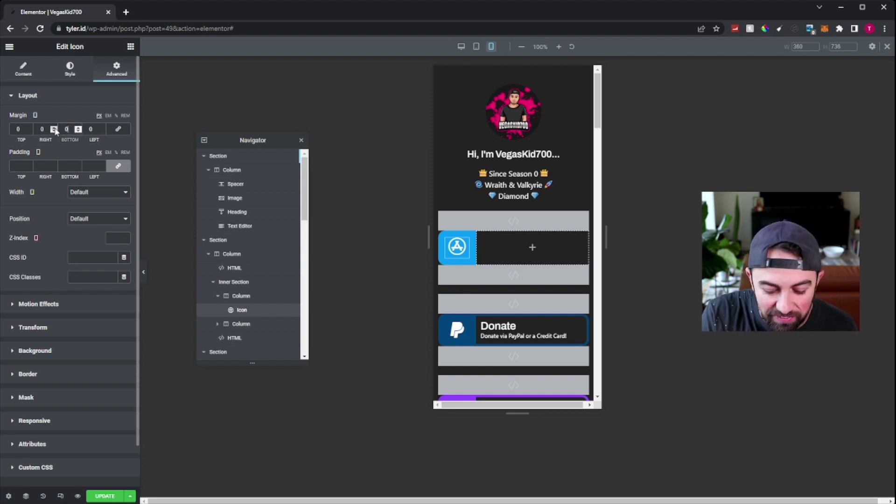
type("7")
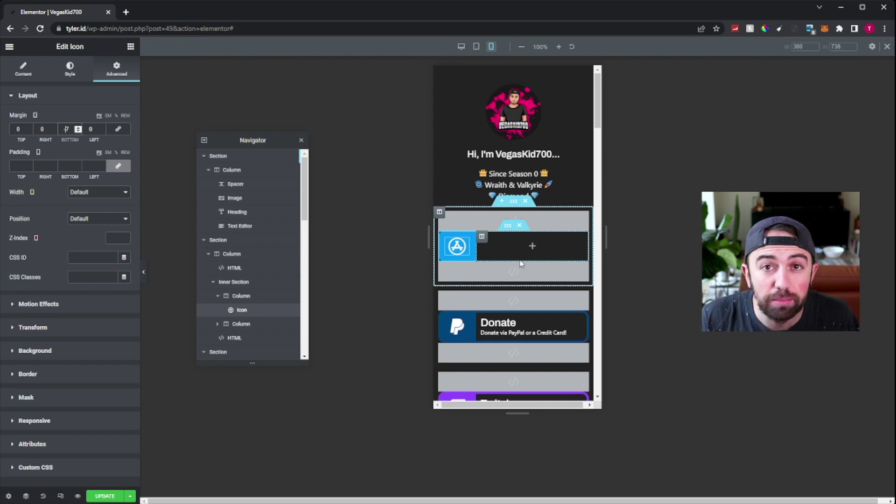
Add a Heading widget to the empty 75% column beside the App Store icon
left_click(482, 237)
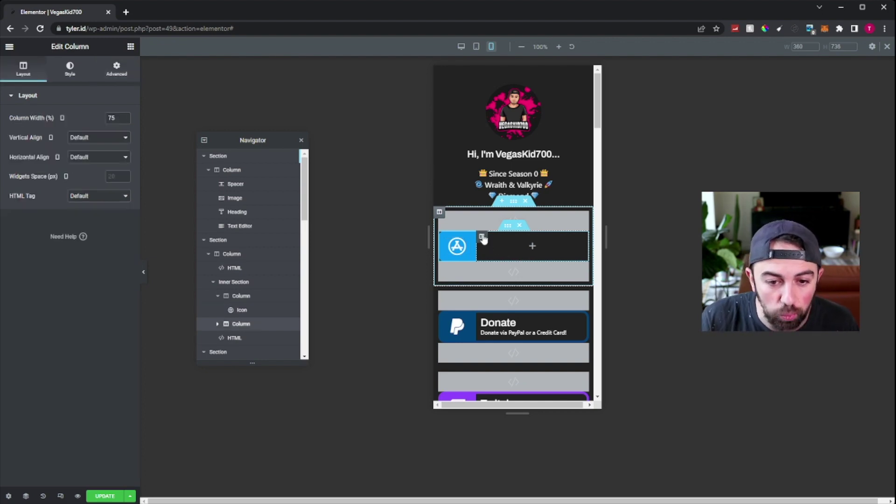
left_click(69, 70)
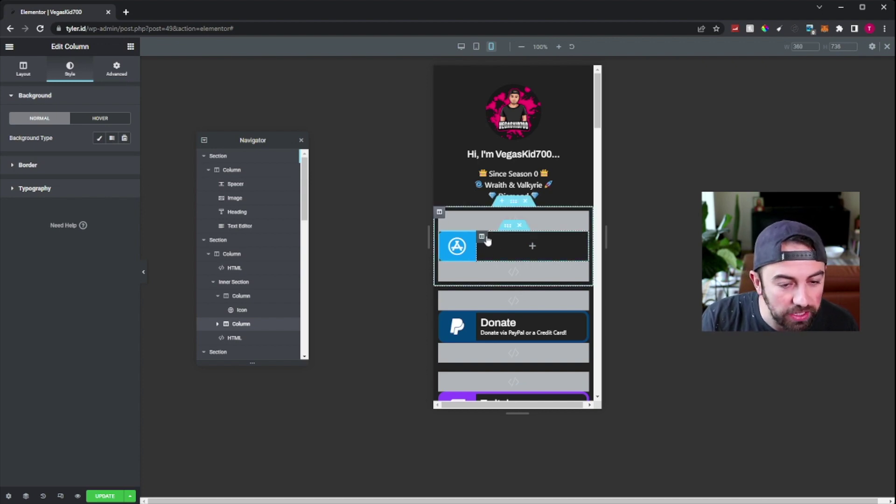
left_click(33, 70)
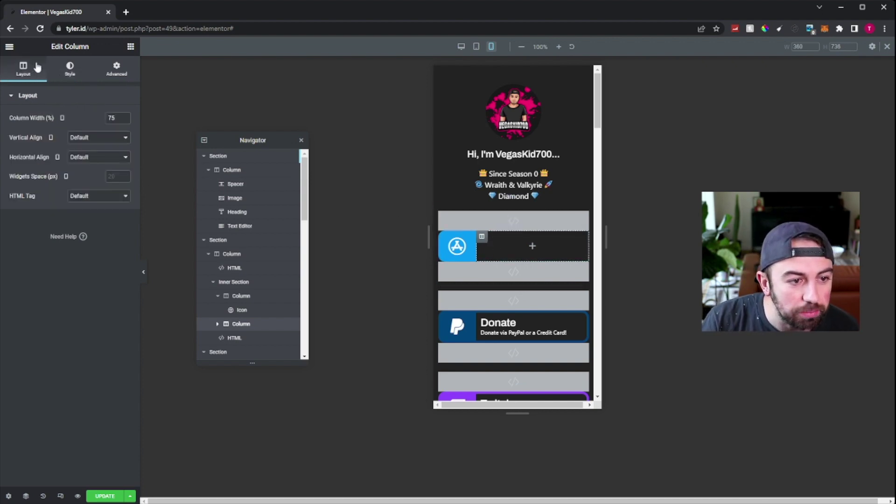
left_click(10, 46)
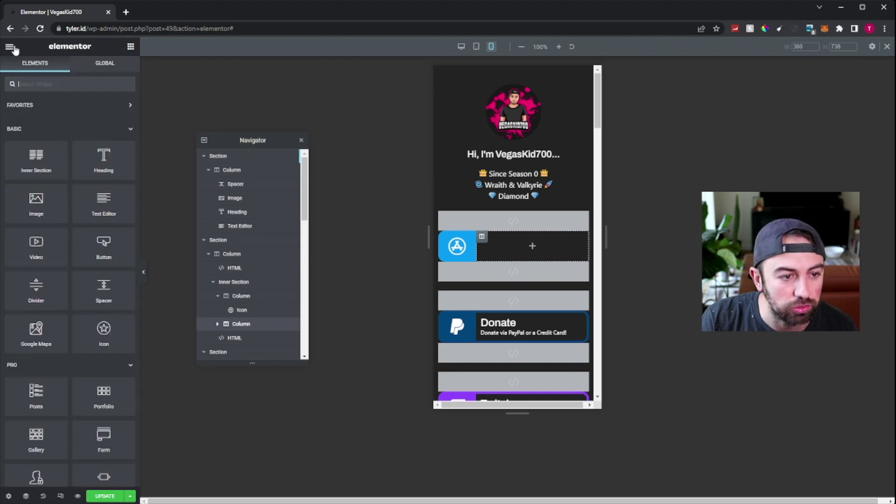
left_click_drag(104, 161, 508, 248)
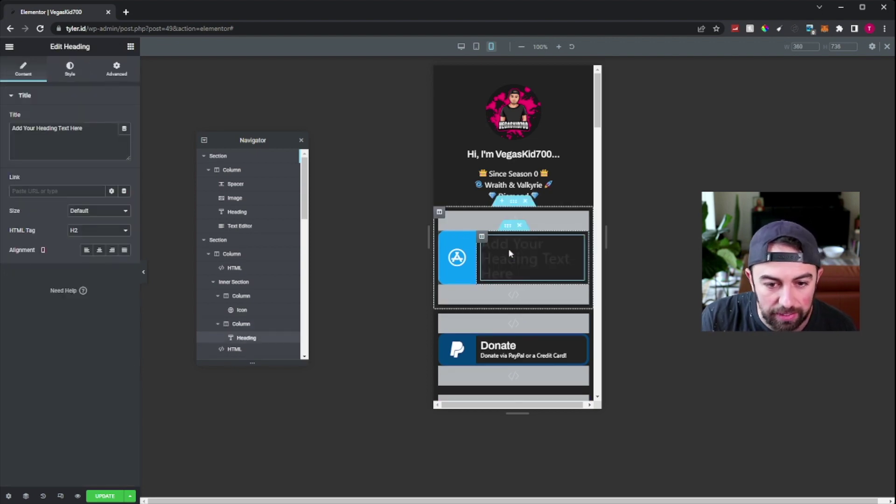
left_click(10, 47)
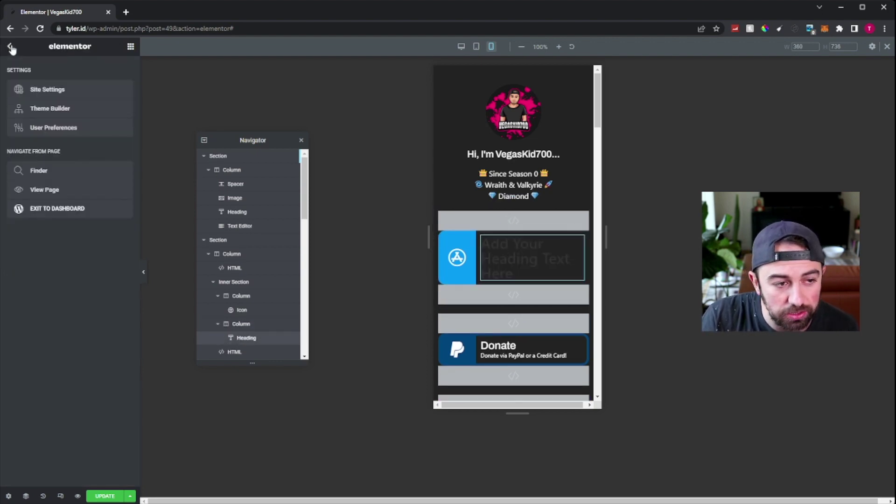
Add a Text Editor widget below the heading in the 75% column
left_click(11, 47)
left_click_drag(103, 201, 553, 268)
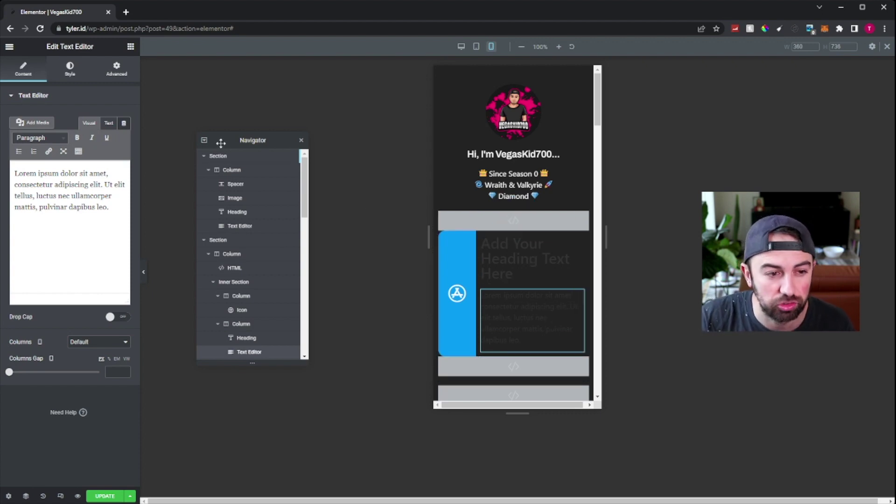
Change the new heading's text to "App Store" and its text color to white (#FFFFFF)
left_click(522, 275)
left_click_drag(513, 275, 467, 239)
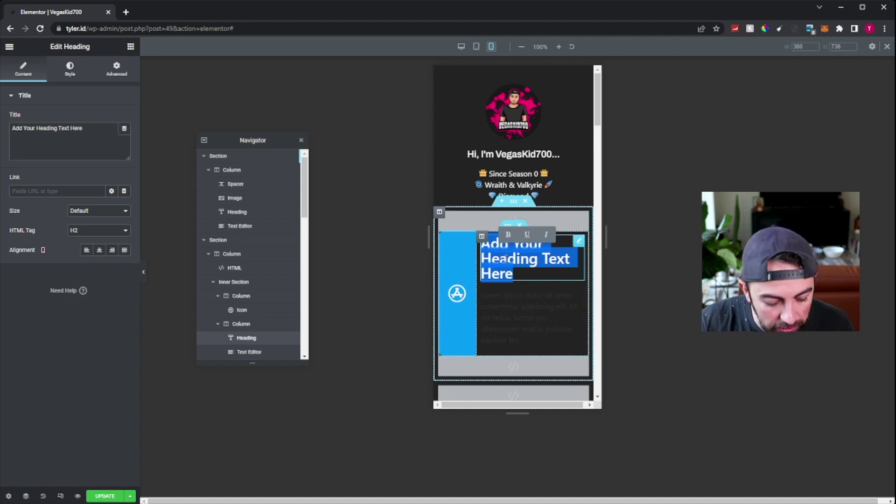
type("App Store")
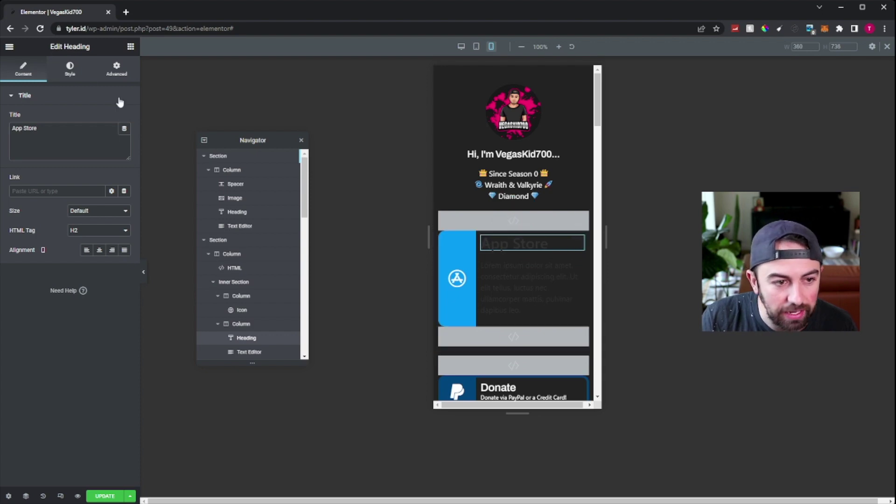
left_click(68, 73)
left_click(124, 118)
left_click(14, 152)
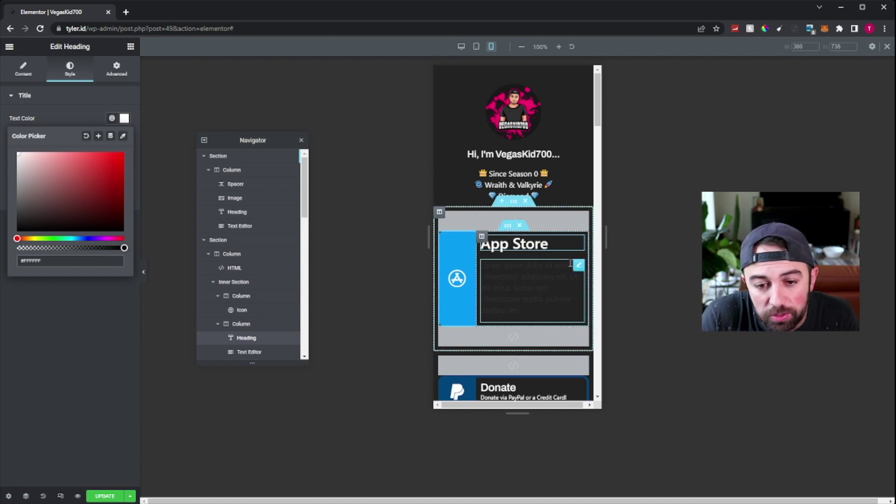
Color the Text Editor widget's text white (#FFFFFF) and replace its placeholder with "Get our free app today!"
left_click(579, 265)
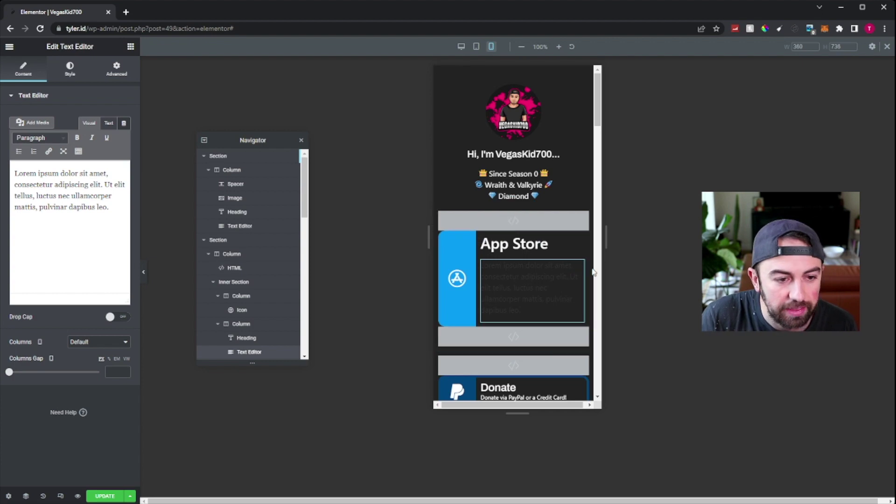
left_click(70, 72)
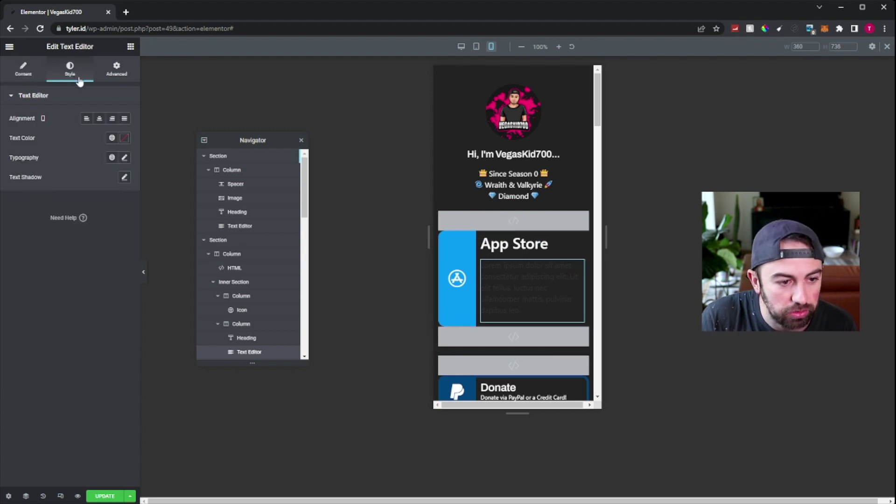
left_click(124, 137)
left_click(18, 173)
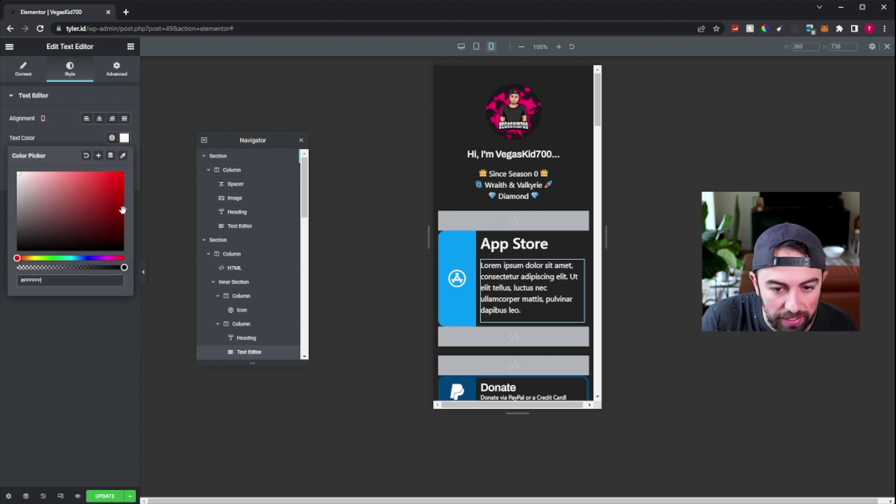
triple_click(536, 283)
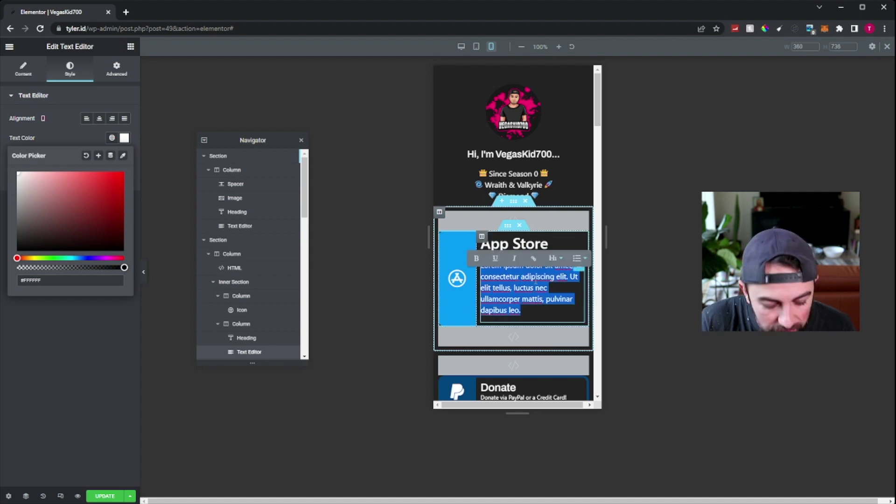
type("Get our free app today!")
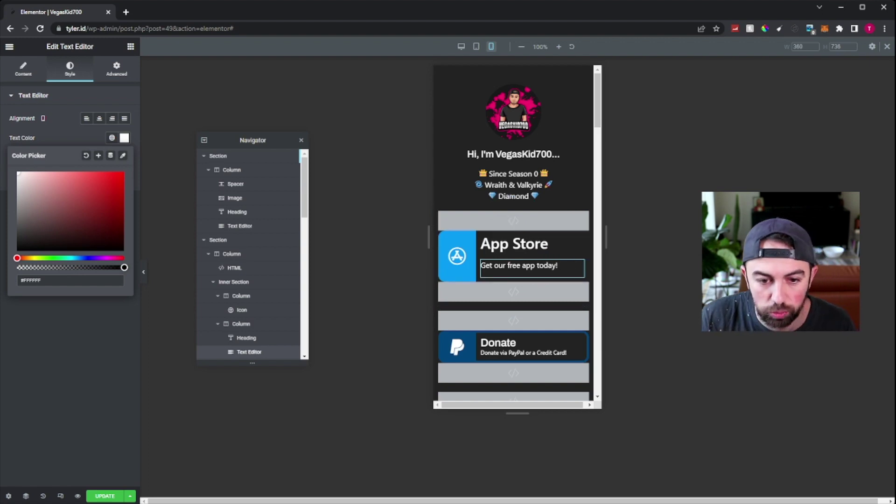
key("Escape")
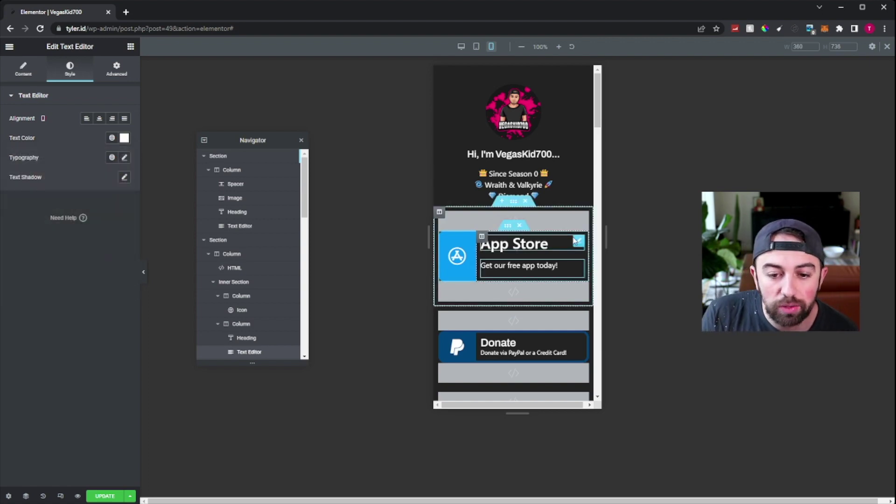
Set the App Store heading's typography to a 23 px size and the Archivo font family
left_click(579, 244)
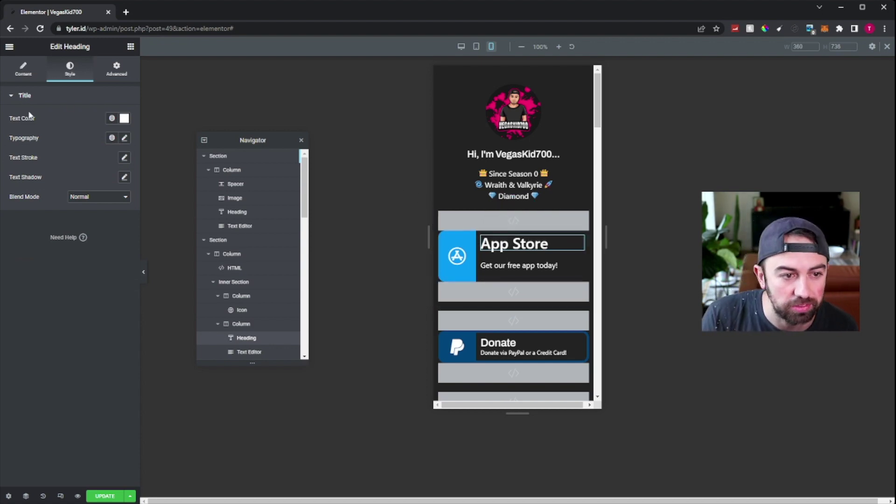
left_click(125, 139)
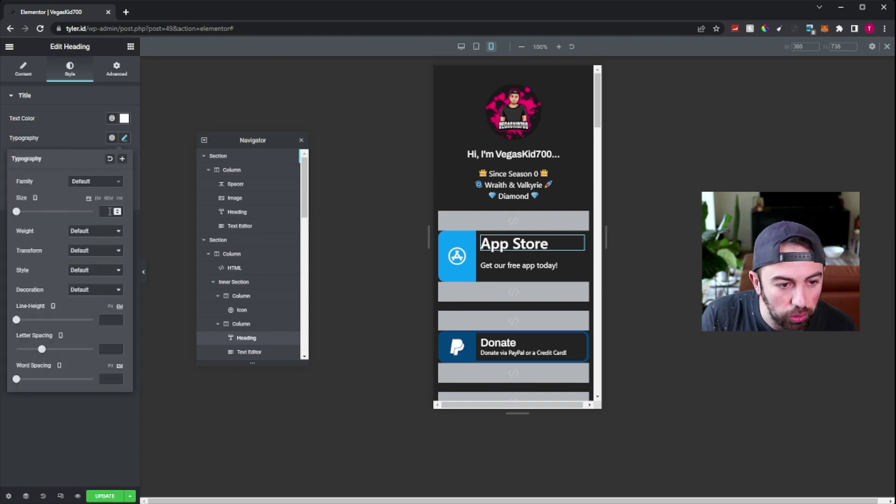
mouse_move(19, 212)
left_mouse_down()
mouse_move(37, 213)
mouse_move(24, 223)
left_mouse_up()
key("Up")
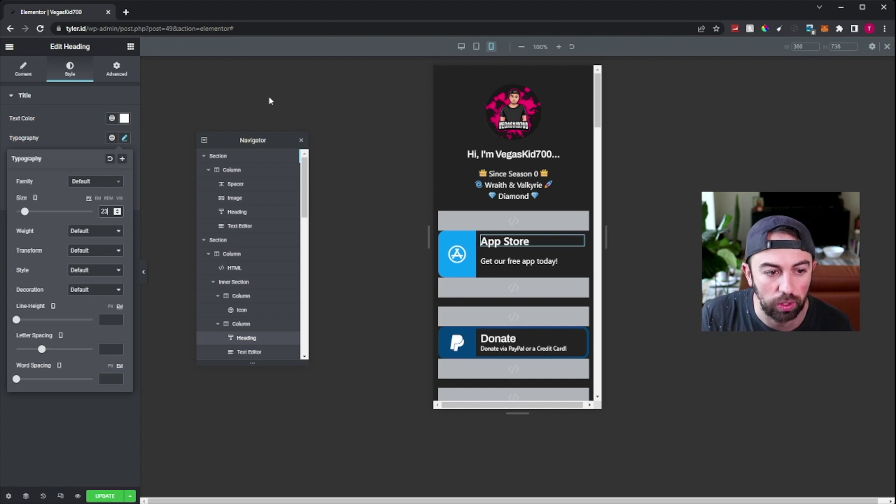
left_click(98, 185)
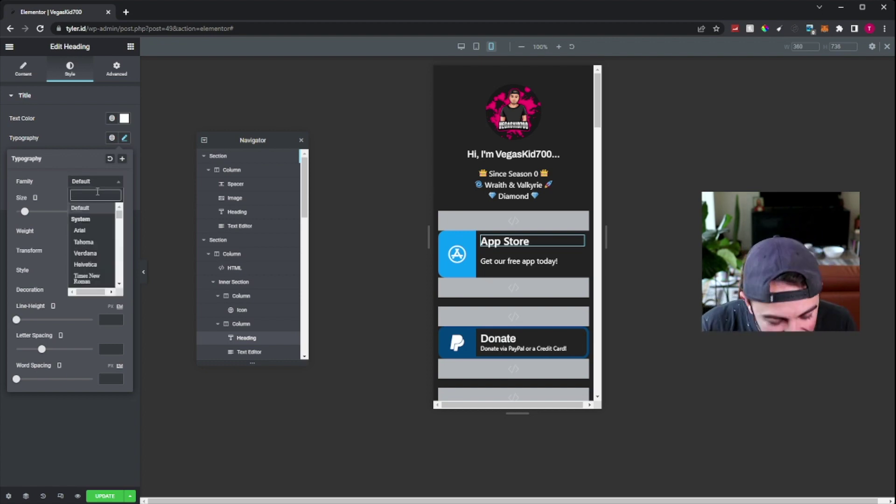
type("archi")
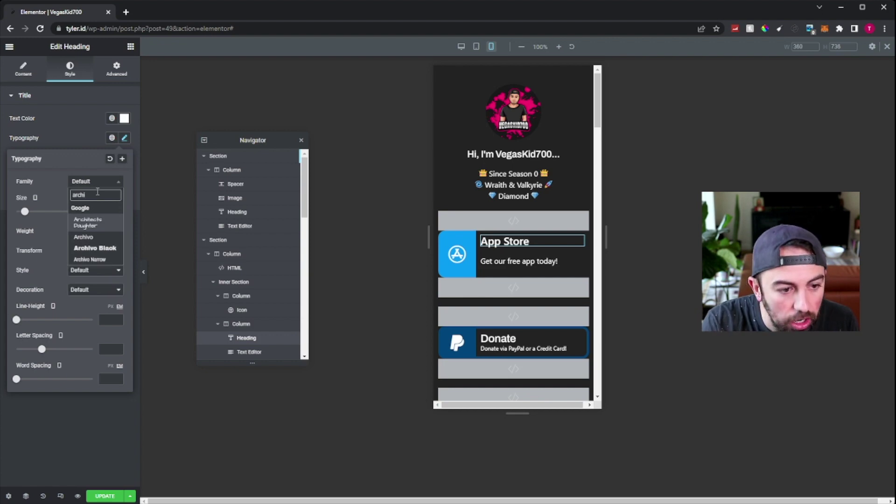
left_click(94, 237)
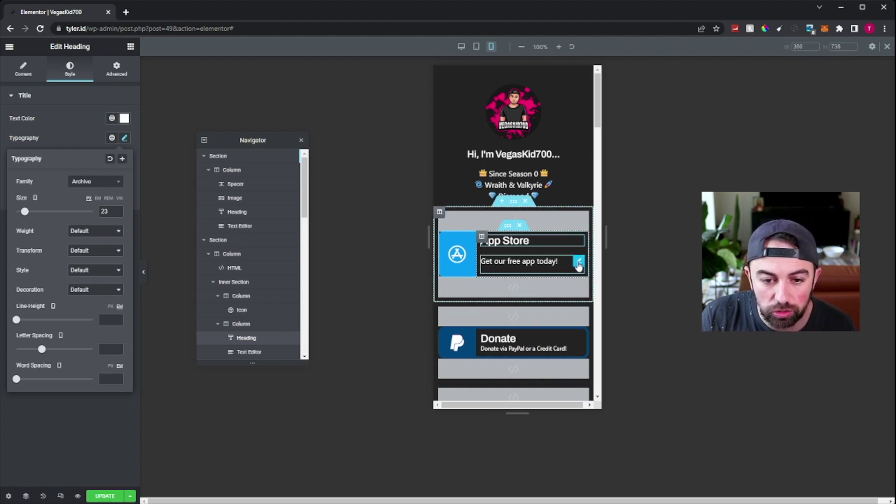
Set the font size of the "Get our free app today!" text to 12 px
left_click(578, 264)
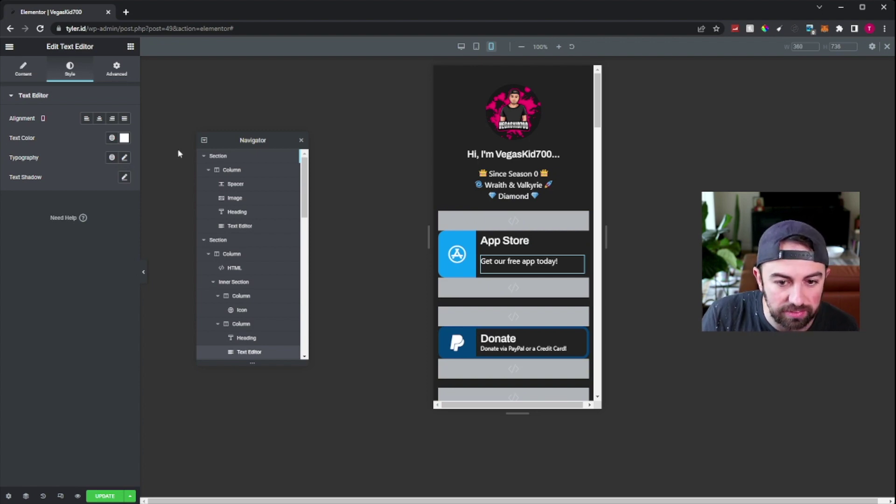
left_click(124, 158)
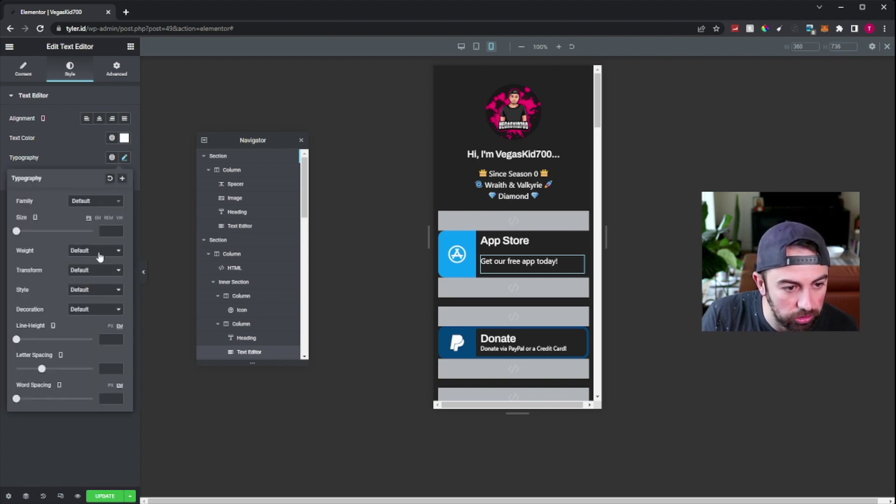
type("12")
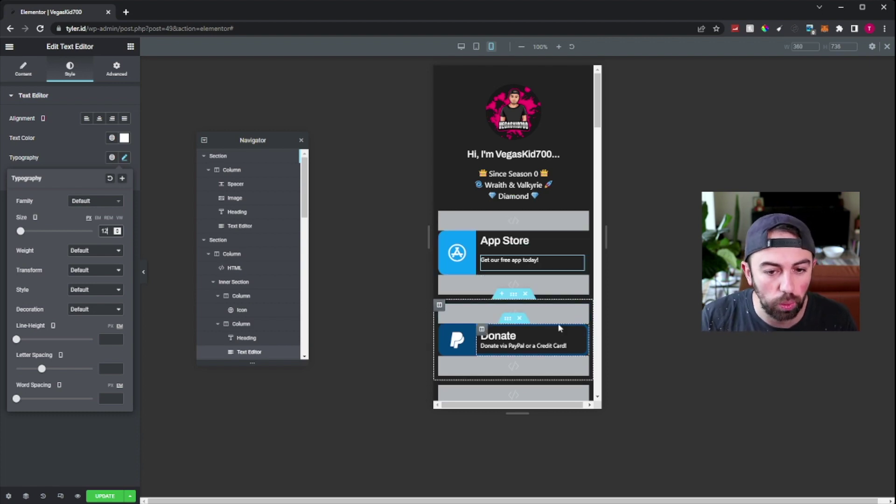
Set the widgets space of the App Store text column to 0 px
left_click(482, 237)
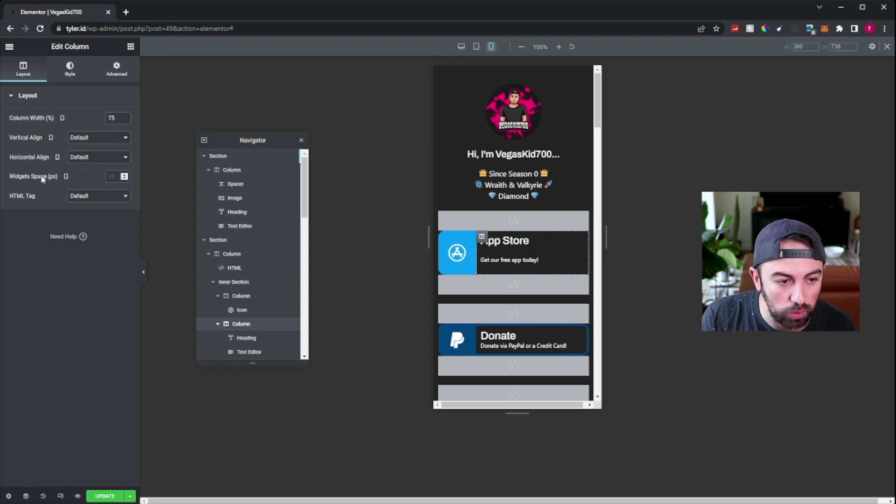
left_click(111, 176)
type("0")
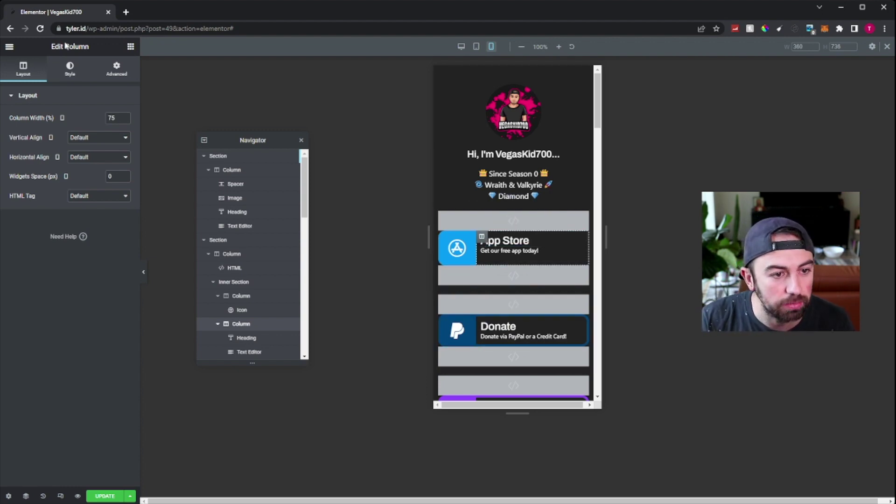
Give the App Store text column a solid border 5 px wide on all sides in the blue color 089CF5
left_click(88, 75)
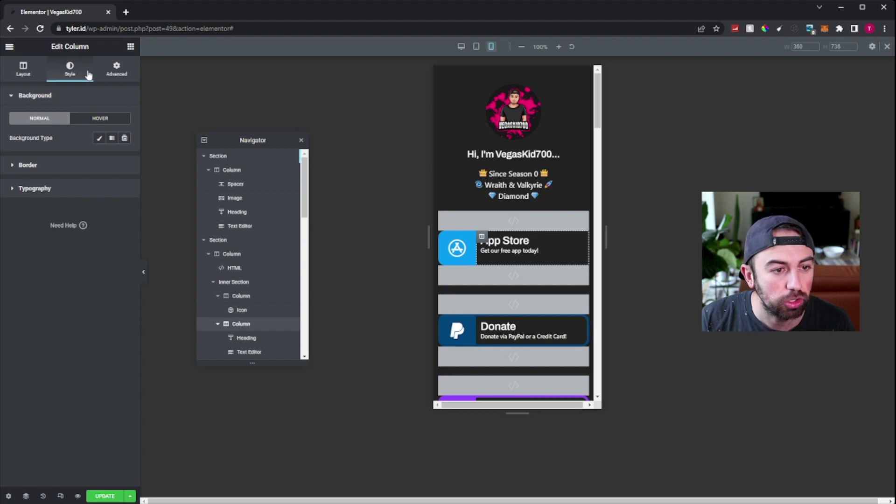
left_click(28, 166)
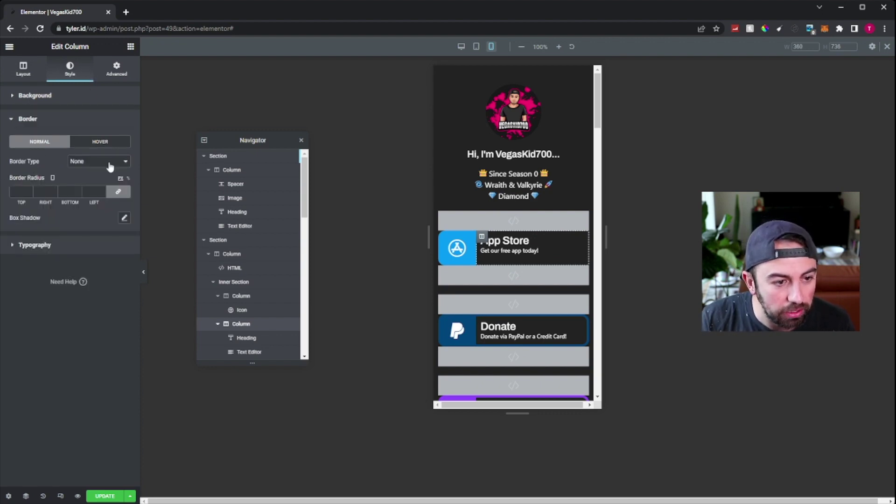
left_click(99, 180)
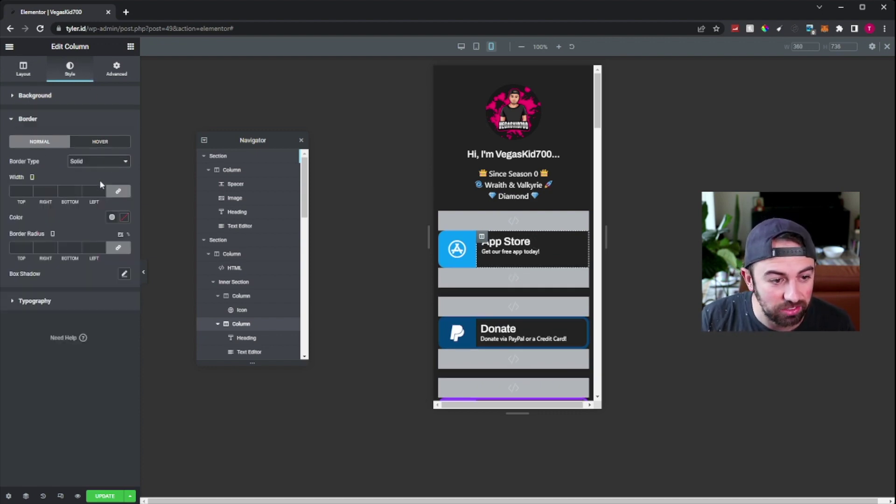
left_click(41, 190)
type("5")
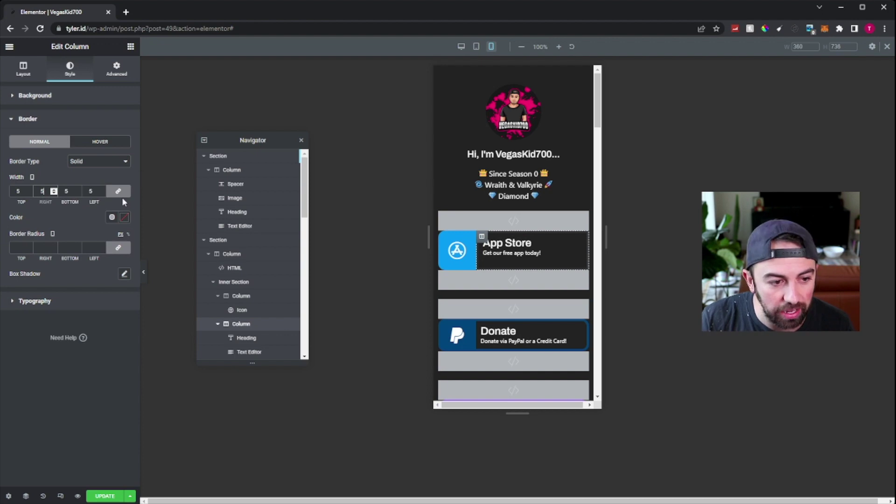
left_click(124, 218)
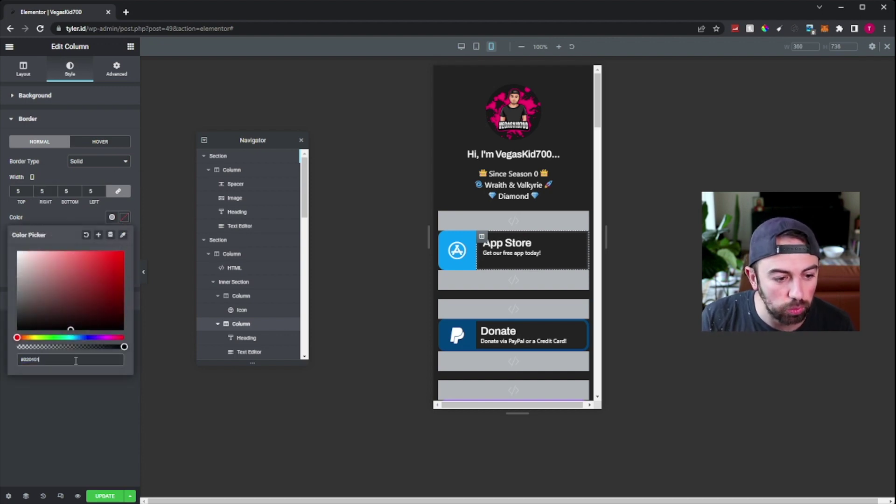
type("089CF5")
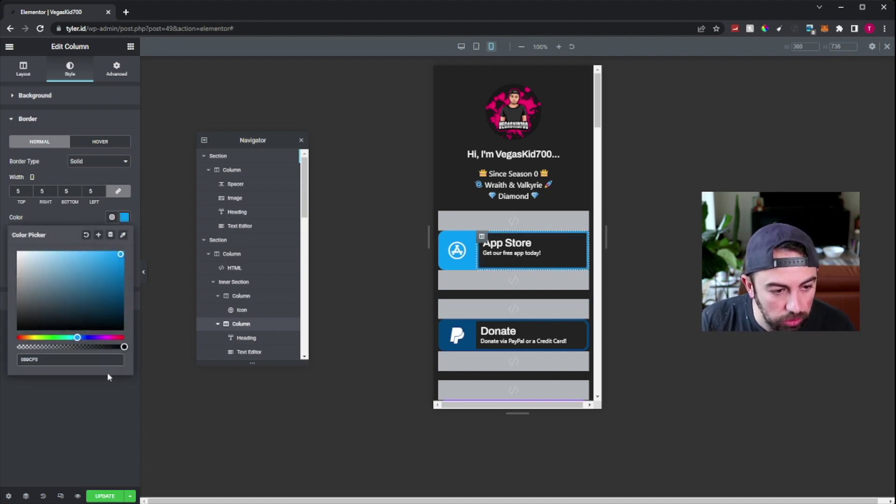
left_click(161, 321)
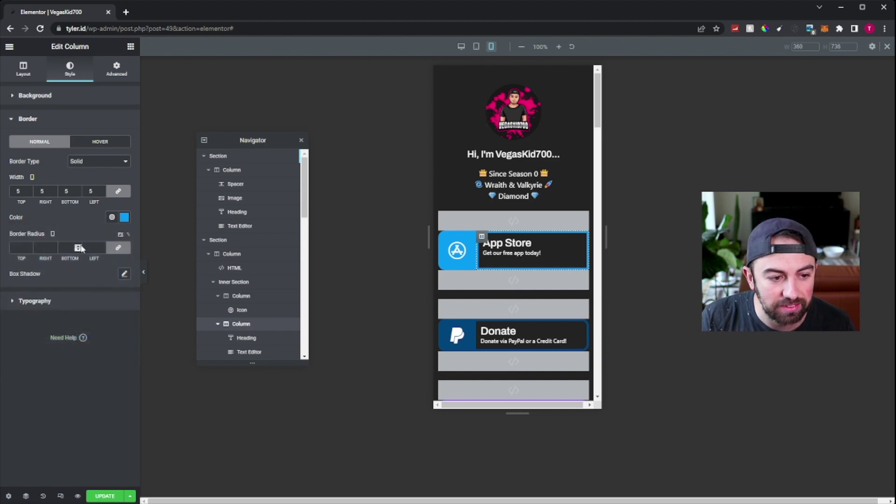
Unlink the text column's border radius values and set right and bottom to 15, with top and left at 0
left_click(120, 250)
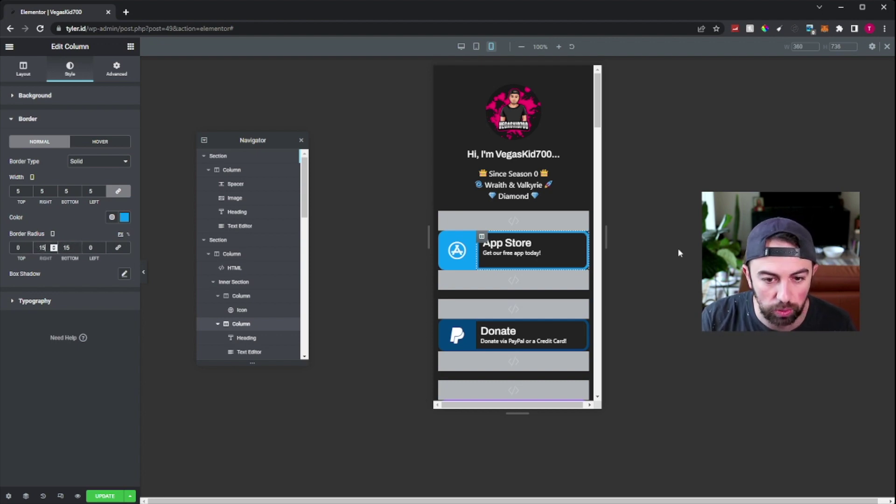
left_click(595, 245)
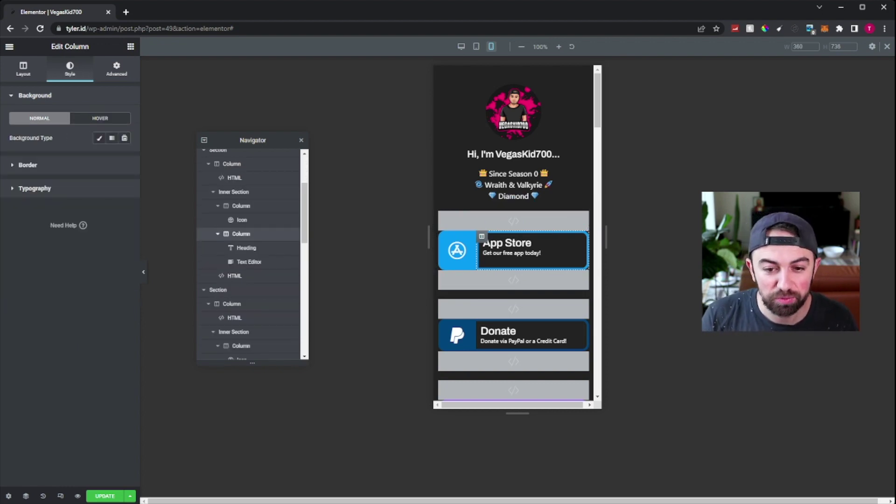
Unlink the margins of the "Get our free app today!" text and set its bottom margin to -15 px
left_click(568, 259)
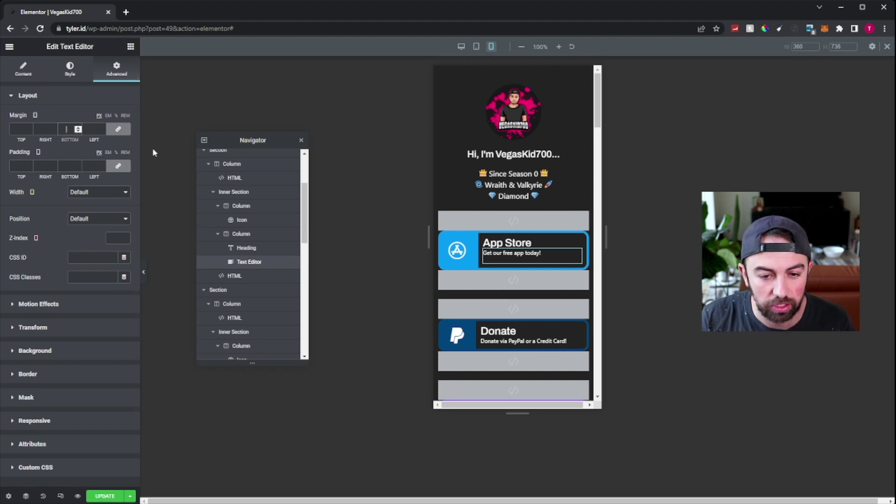
left_click(119, 131)
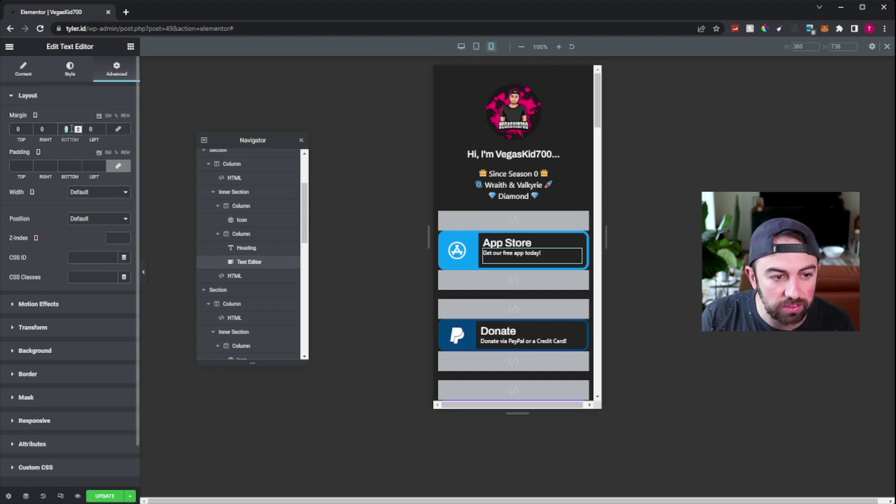
type("15")
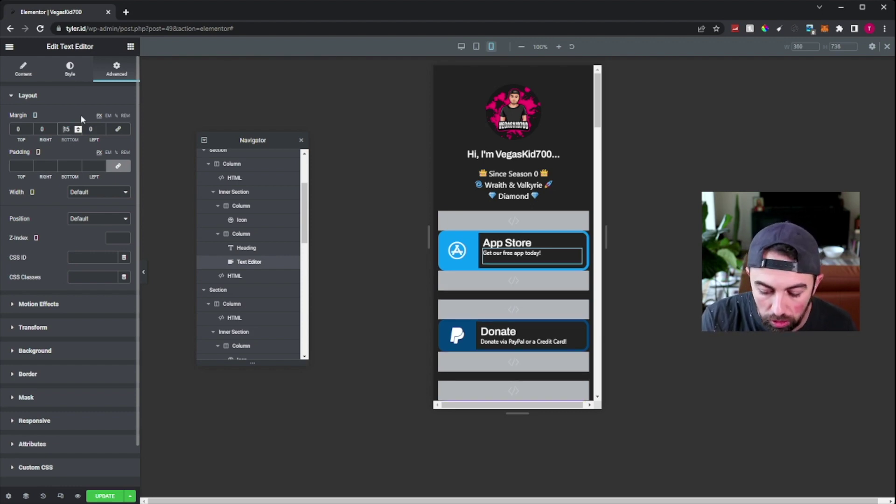
type("-")
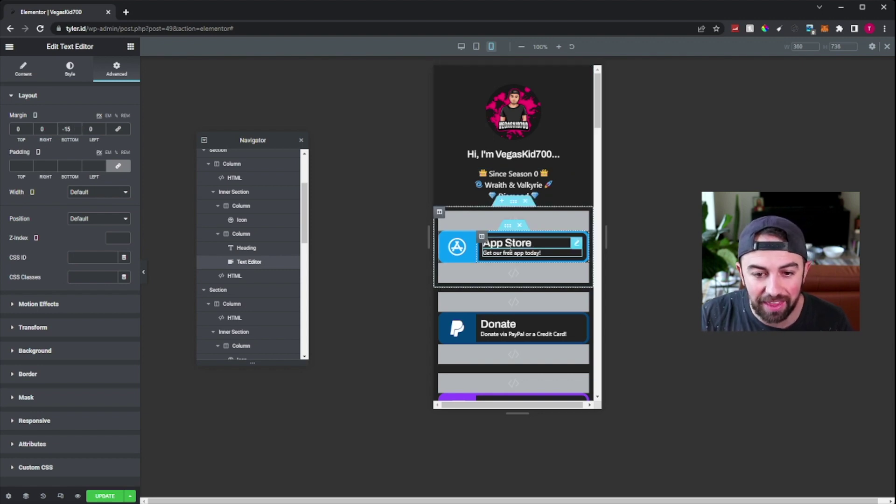
left_click(517, 288)
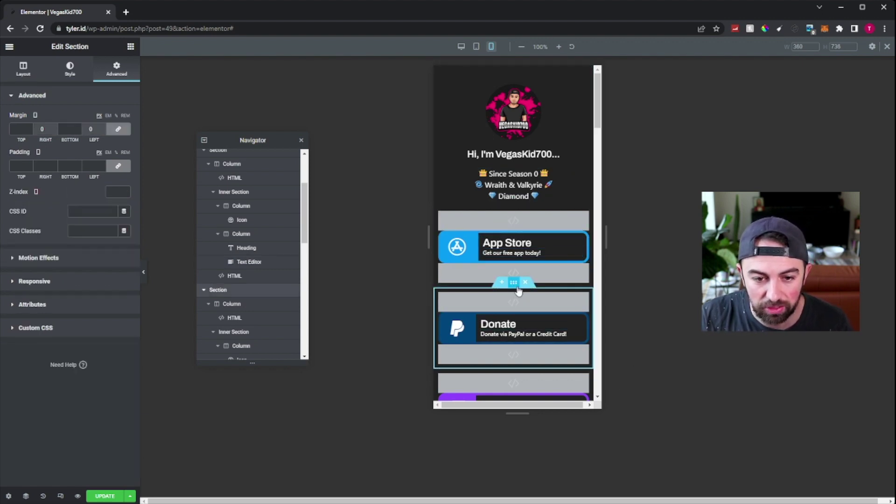
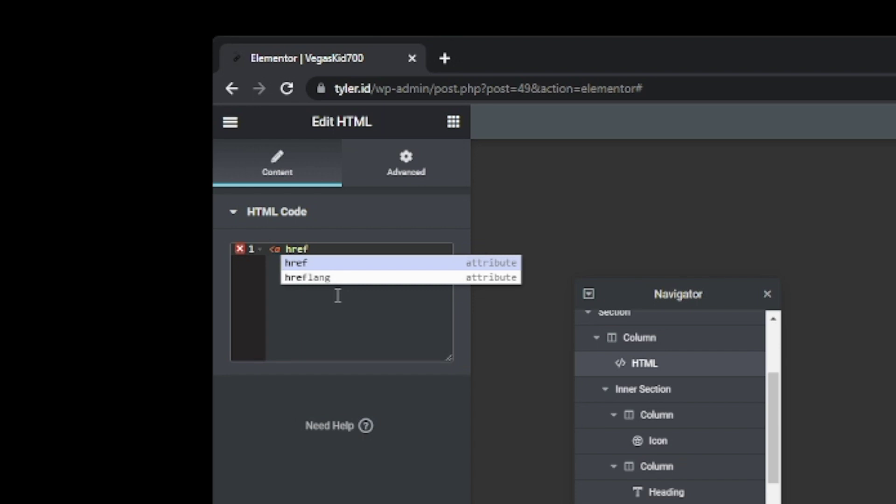
key("Escape")
type("=\"")
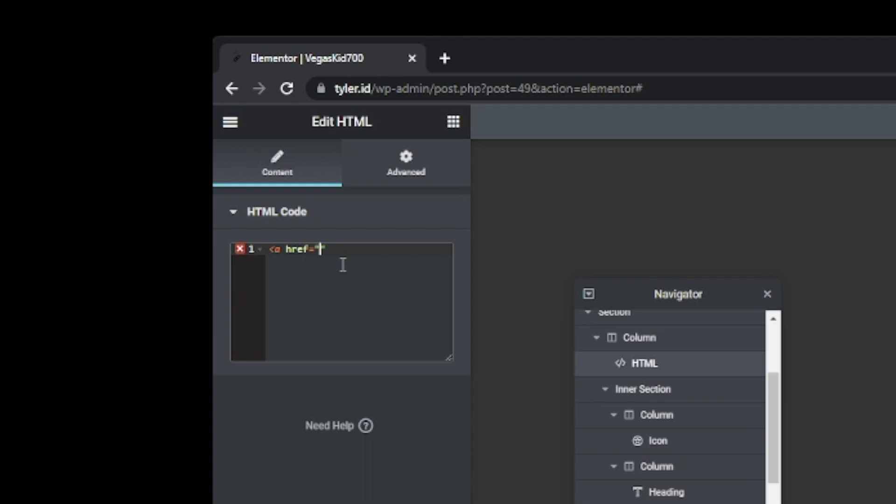
type("http")
type("s://")
type("tyler")
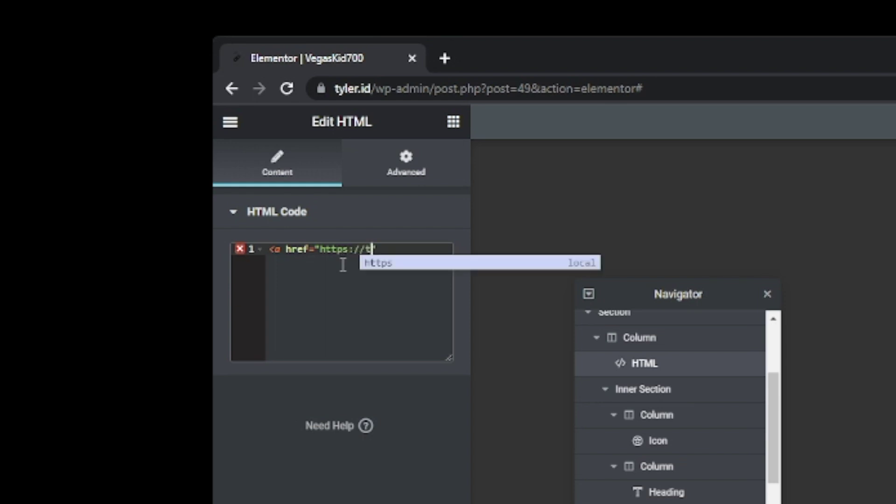
type(".id")
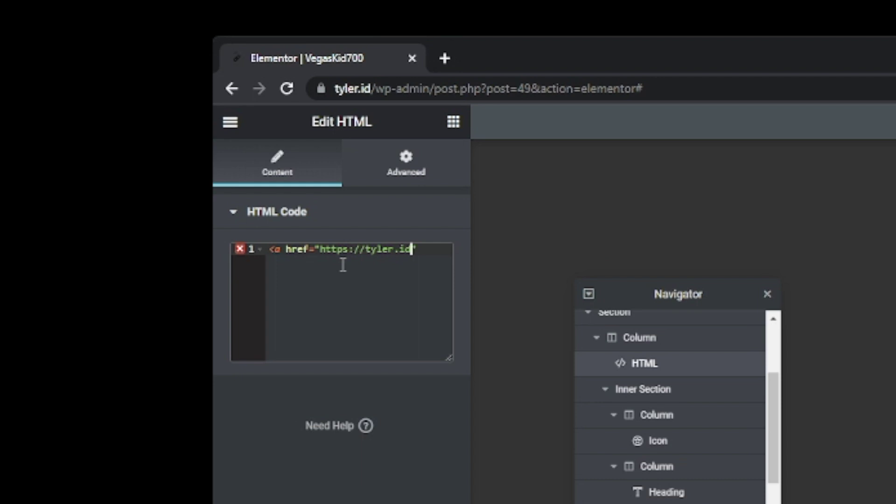
type("\"")
type("></a>")
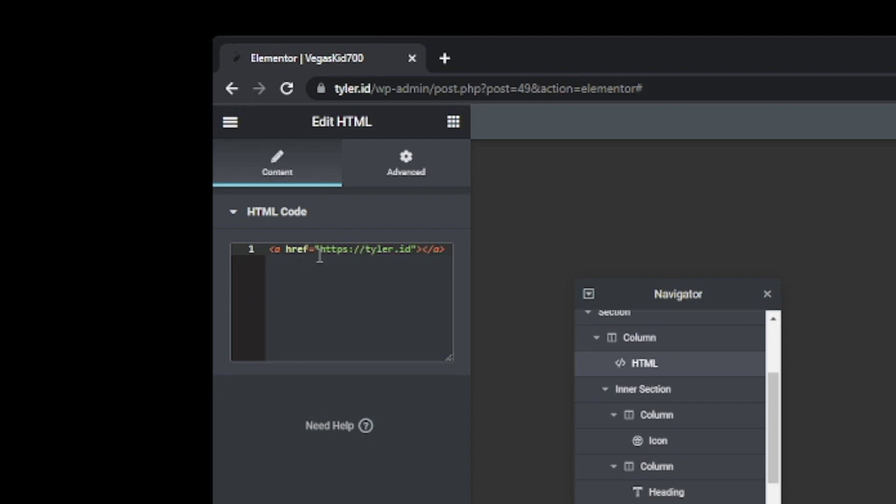
Remove the closing </a> tag from the HTML widget above the App Store button, leaving only the opening link tag
left_click_drag(422, 248, 451, 252)
key("BackSpace")
key("BackSpace")
key("BackSpace")
key("BackSpace")
key("Home")
key("Right")
key("Right")
key("Right")
key("Right")
key("Right")
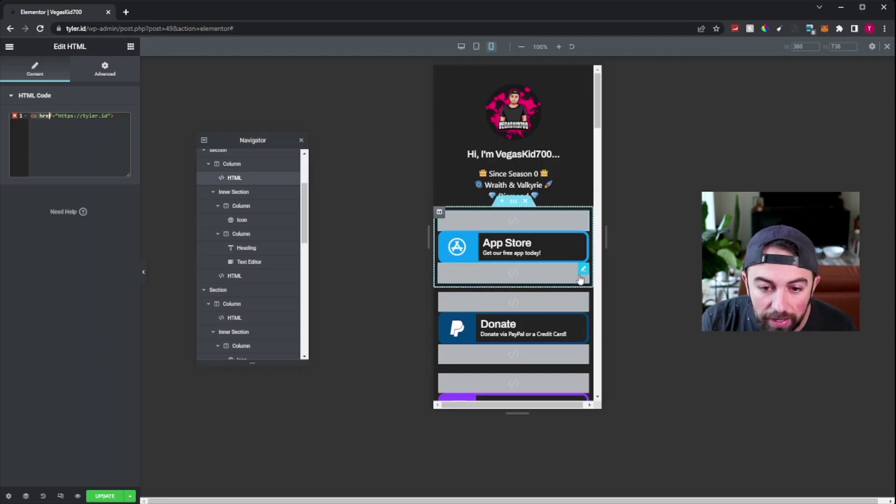
Enter the closing tag </a> in the HTML widget below the App Store button and update the page
left_click(583, 270)
left_click(85, 130)
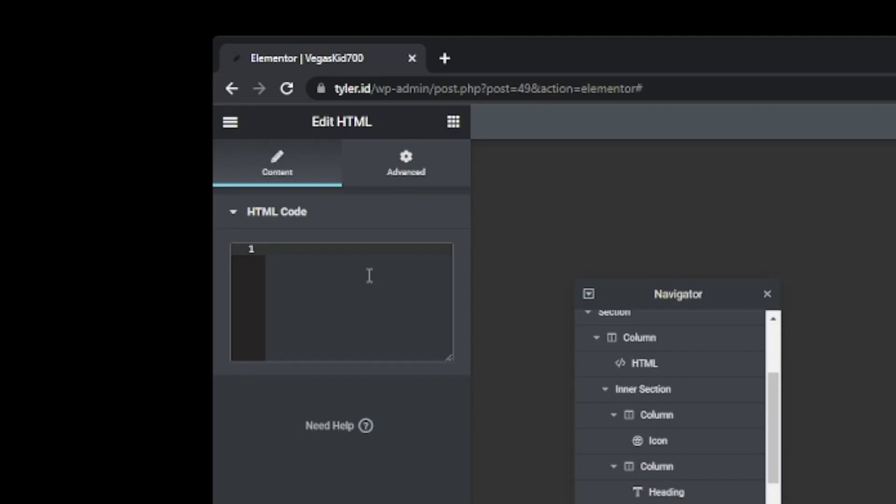
type("</a")
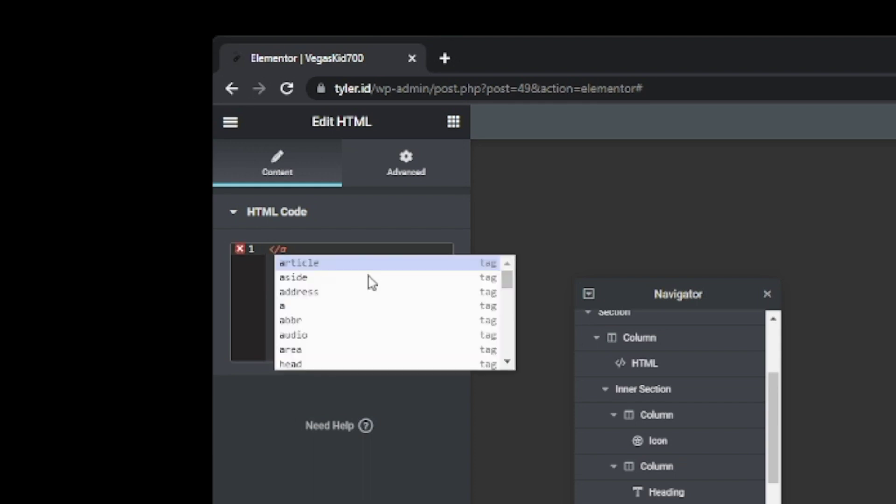
type(">")
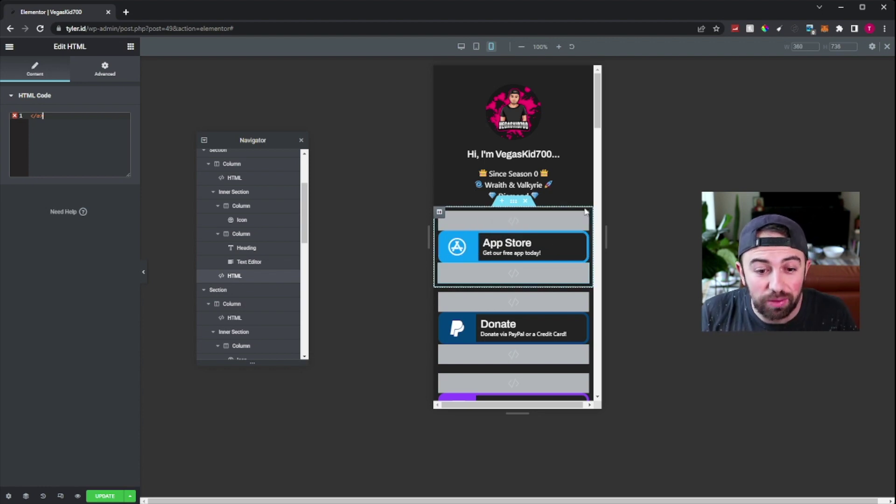
left_click(106, 496)
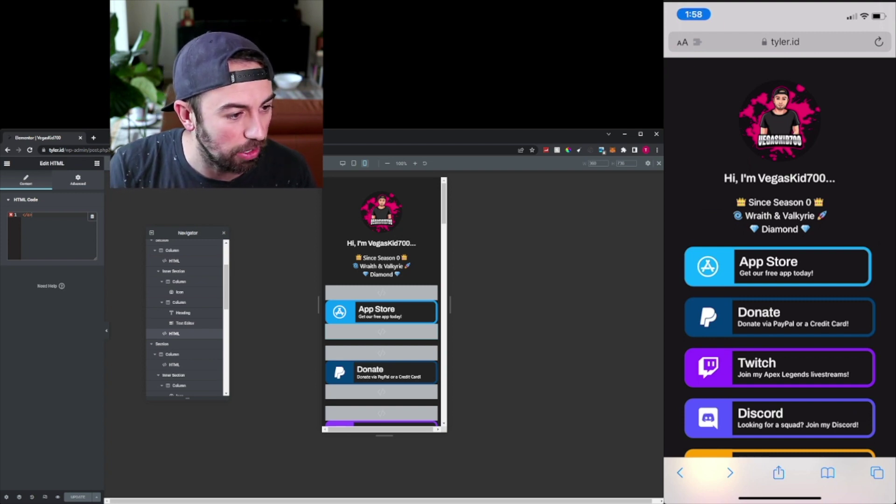
scroll(779, 280, "down", 3)
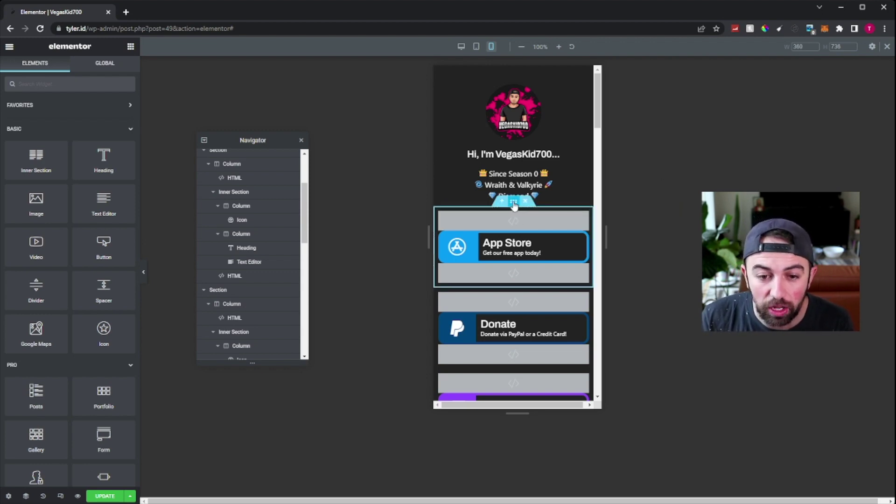
right_click(514, 205)
left_click(539, 224)
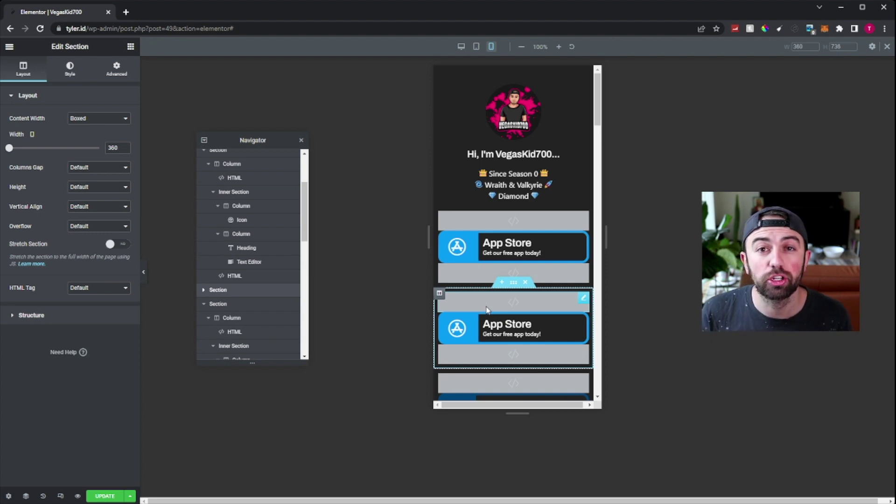
left_click(582, 301)
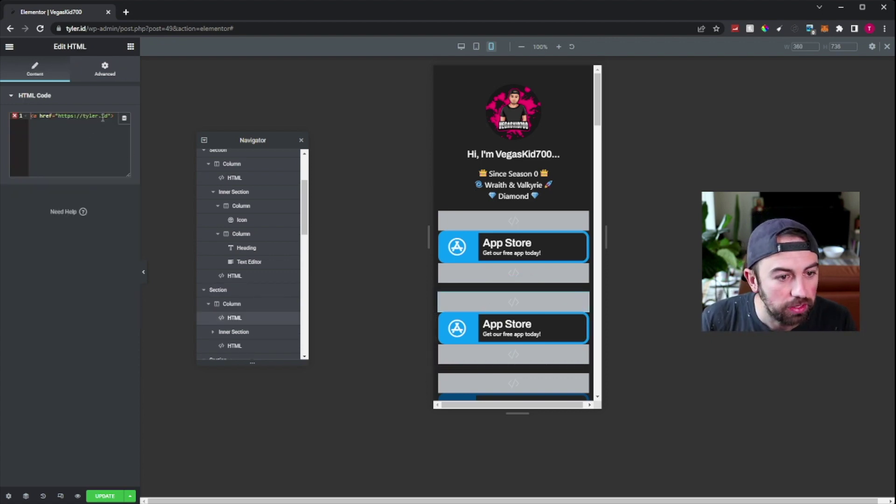
left_click(81, 115)
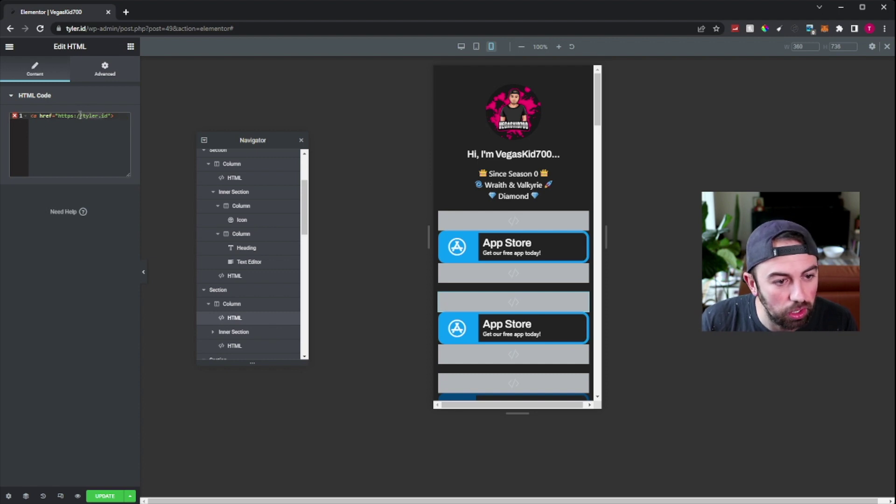
key("Delete")
key("Delete")
key("Delete")
key("Delete")
key("Delete")
key("Delete")
key("Delete")
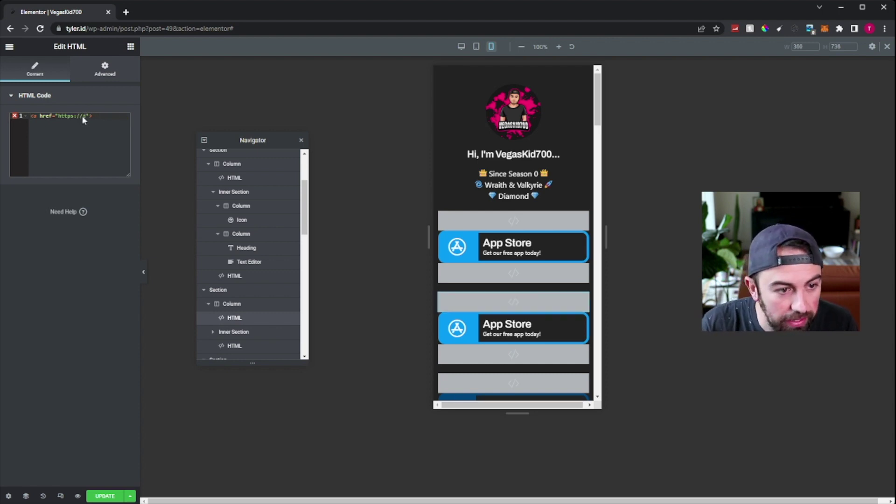
key("Delete")
type("amazon.com")
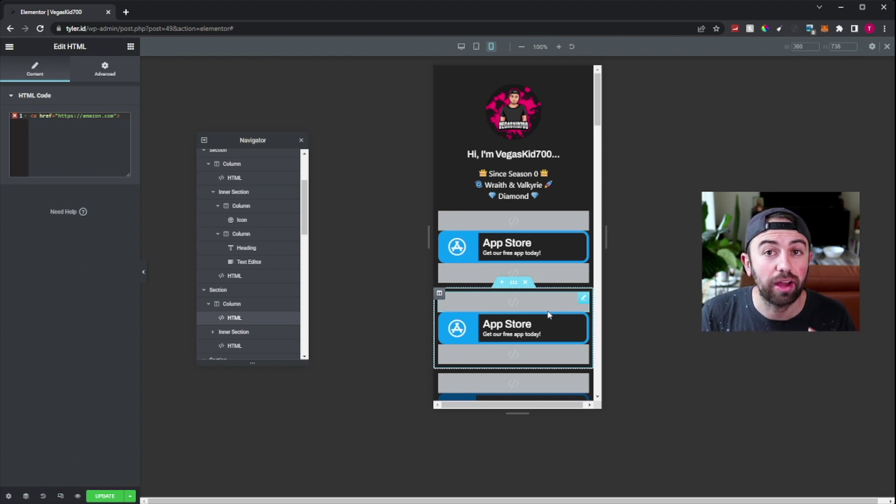
Replace the duplicated button's icon with the Amazon icon from the icon library
left_click(461, 330)
left_click(117, 132)
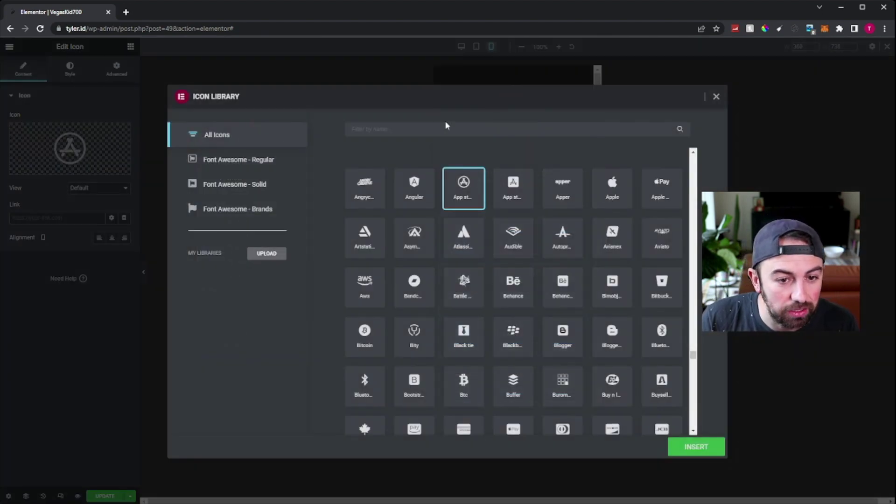
left_click(456, 128)
type("amazon")
left_click(376, 211)
left_click(700, 447)
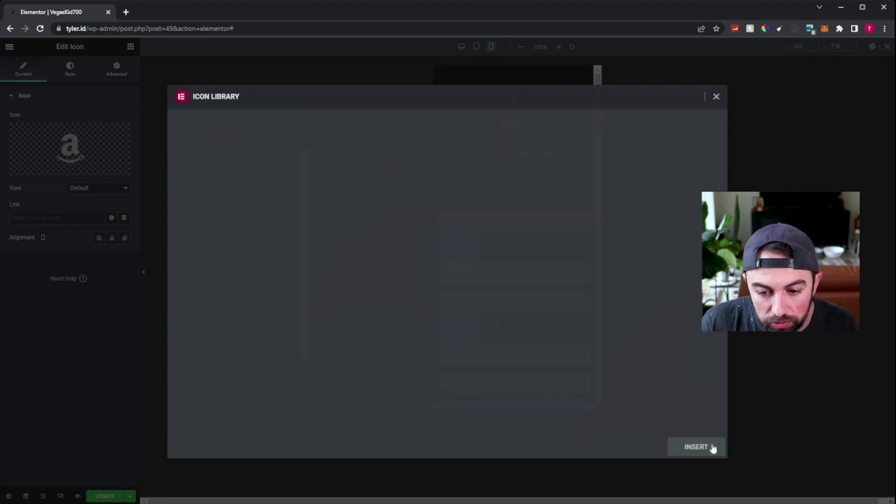
Set the Amazon icon column's background color to the orange-yellow F5AF08 and copy its hex code
left_click(443, 318)
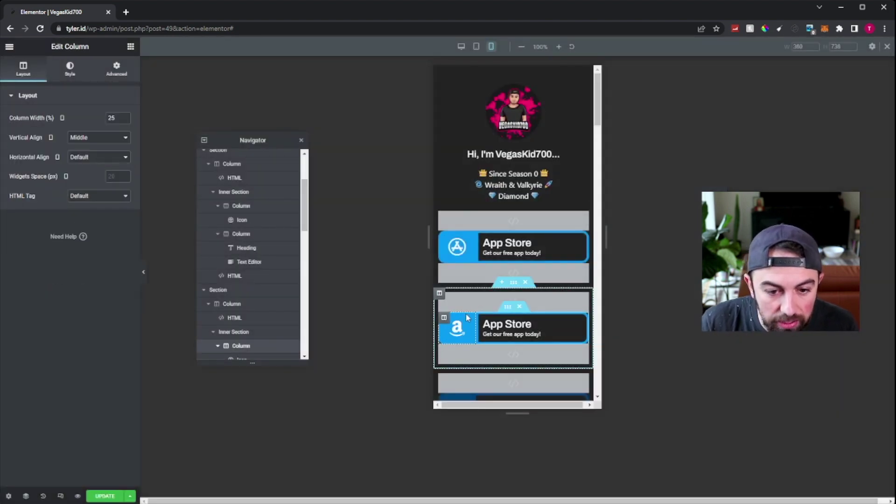
left_click(78, 69)
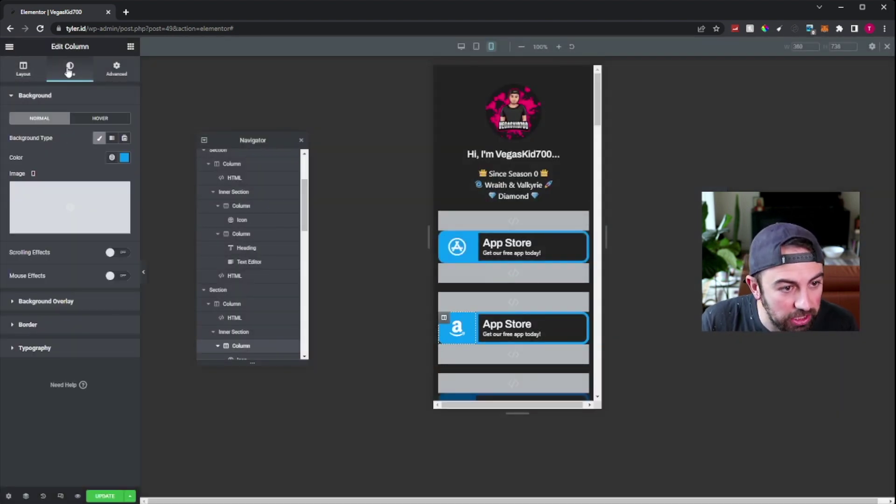
left_click(125, 158)
left_click_drag(75, 278, 30, 278)
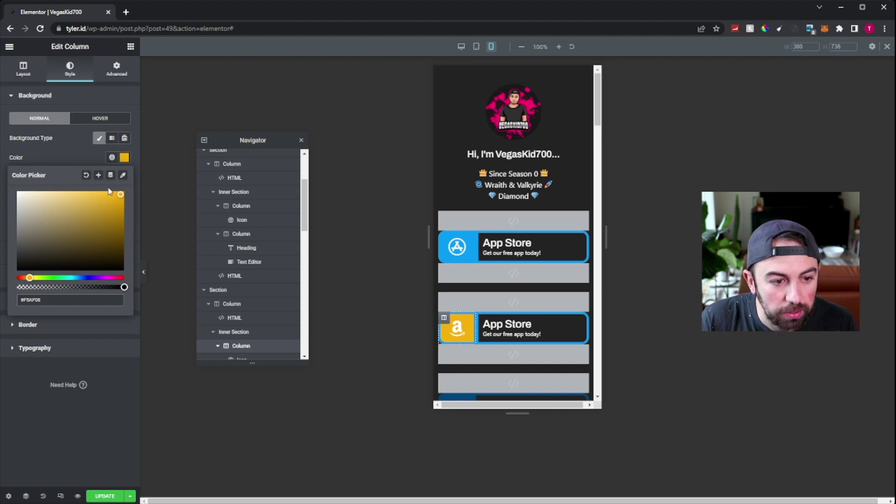
left_click_drag(65, 303, 13, 305)
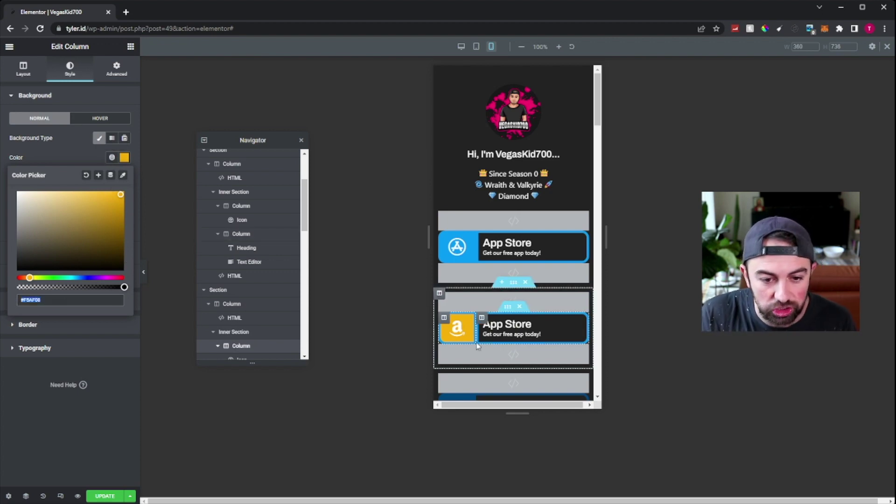
left_click(132, 391)
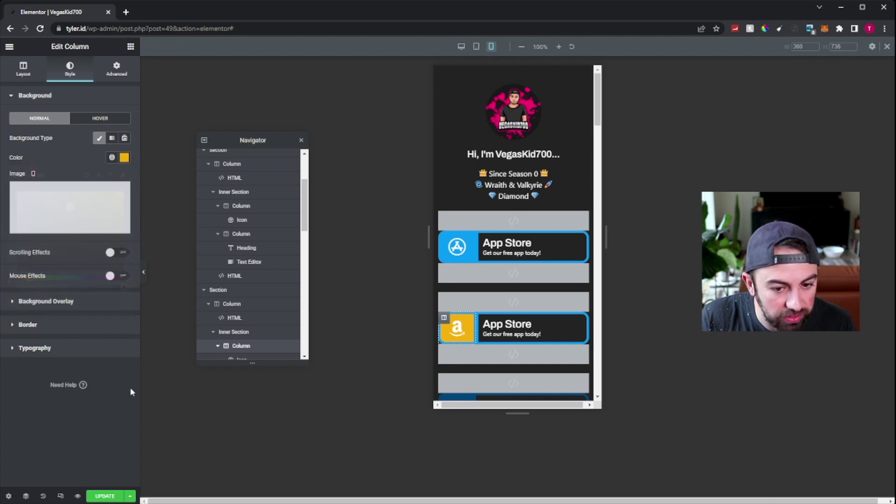
Set the Amazon icon column's border color to F5AF08
left_click(72, 326)
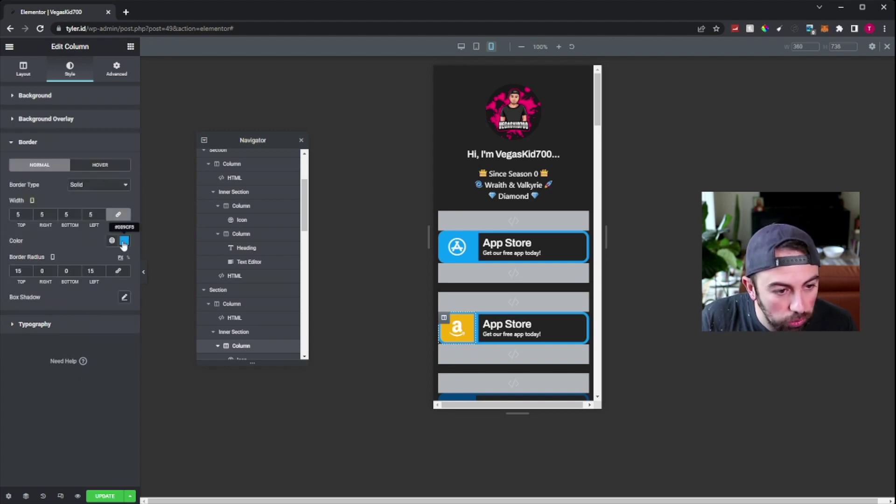
left_click(124, 241)
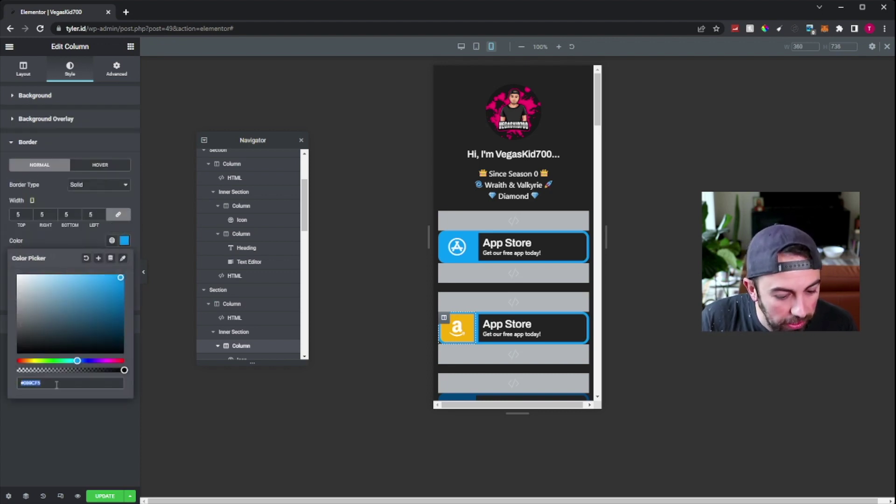
type("#F5AF08")
left_click(97, 429)
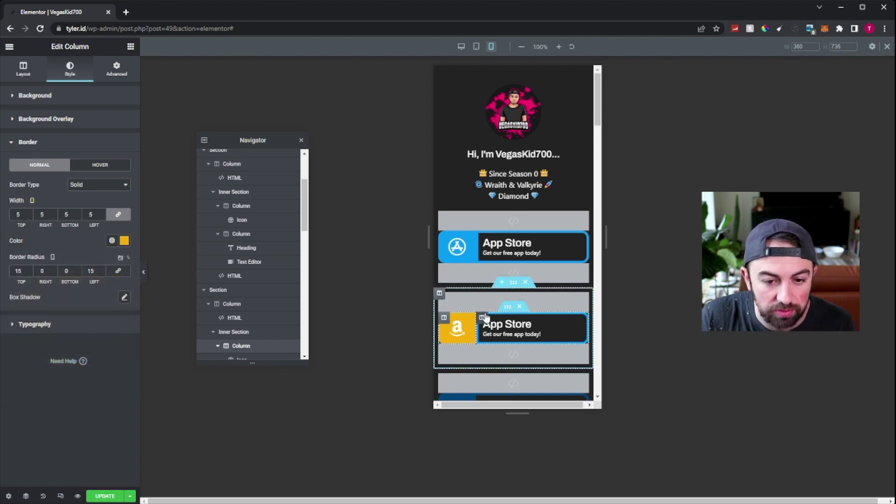
Set the border color of the duplicated button's text column to F5AF08
left_click(483, 317)
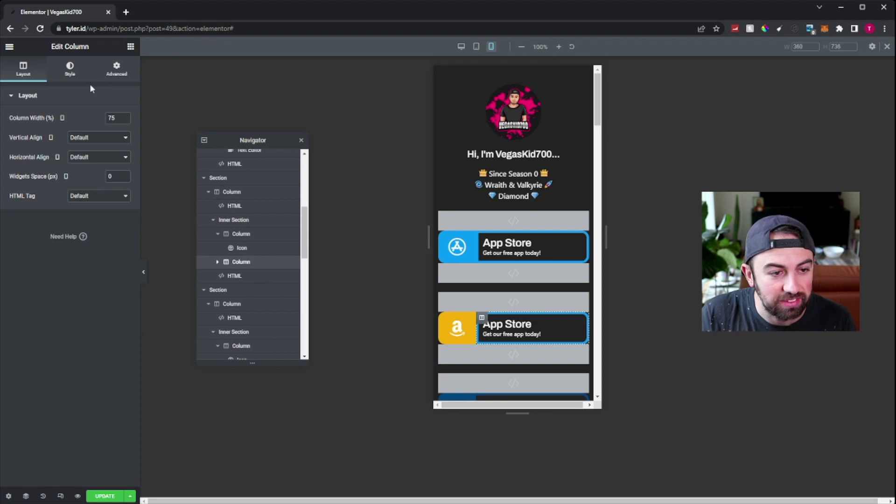
left_click(70, 69)
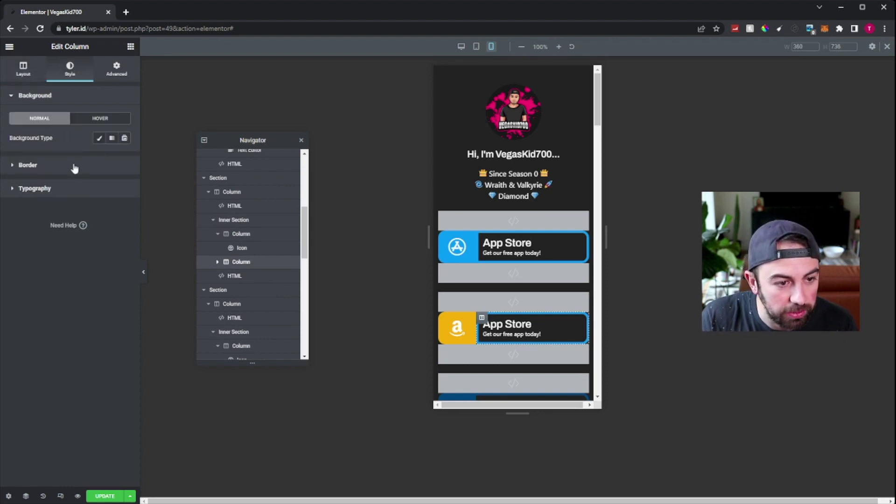
left_click(75, 169)
left_click(125, 217)
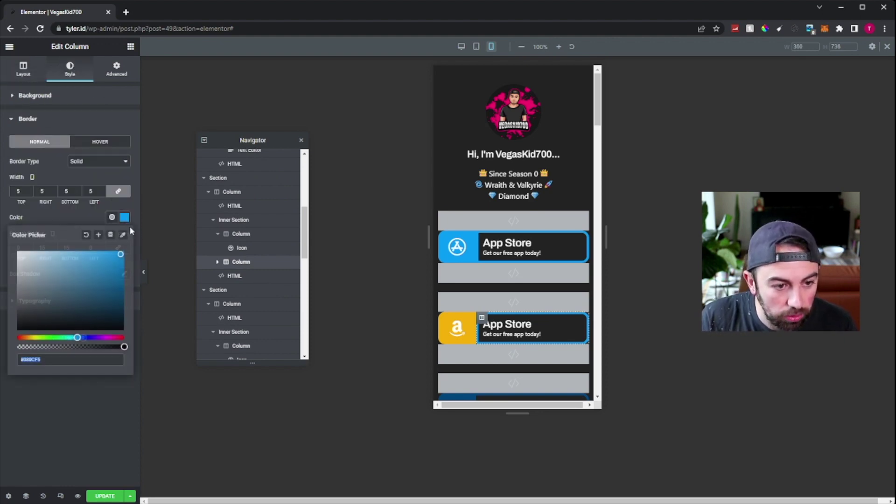
left_click(95, 360)
key("ctrl+a")
type("#F5AF08")
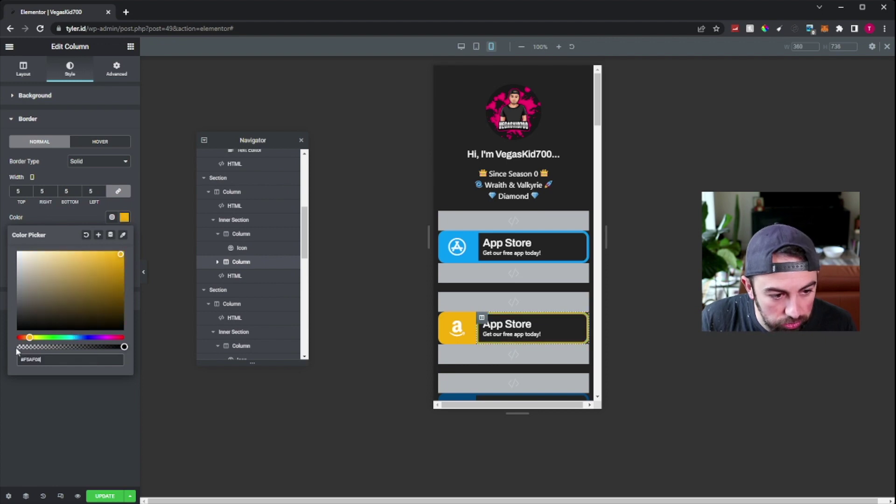
left_click(143, 392)
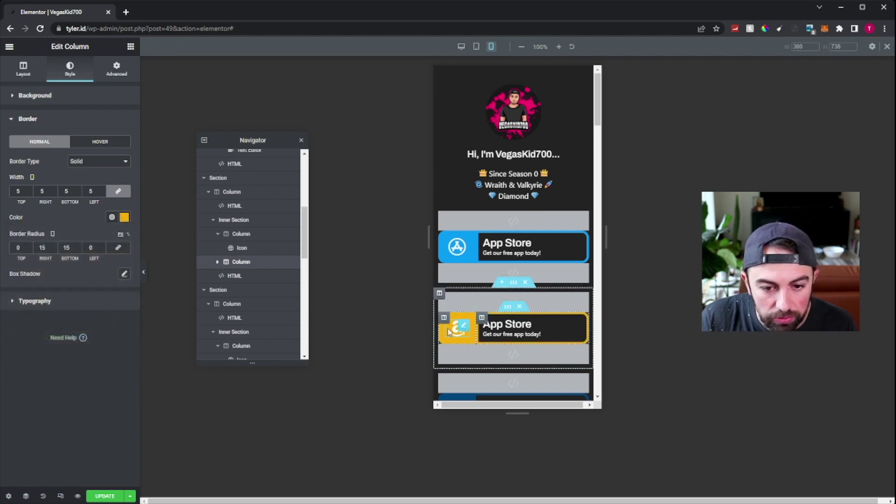
Change the duplicated button's heading to "Amazon" and its description to "Check out our Amazon page today!"
left_click(543, 325)
left_click_drag(542, 325, 483, 324)
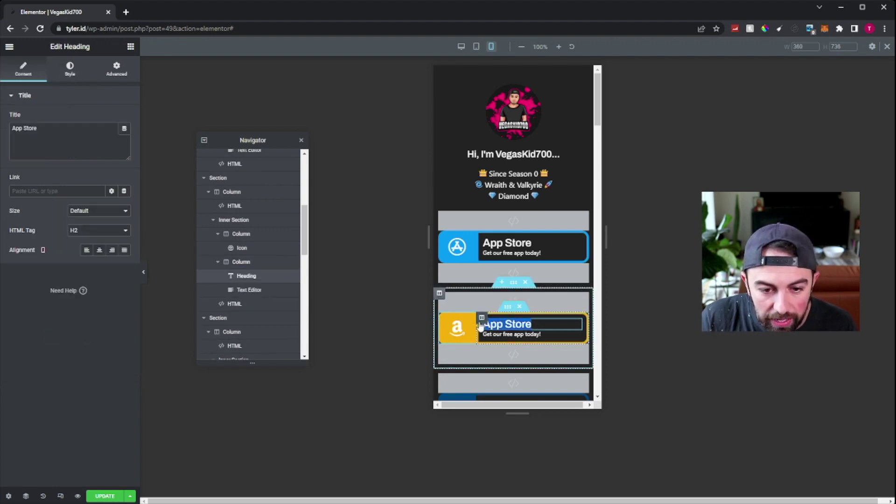
type("Amazon")
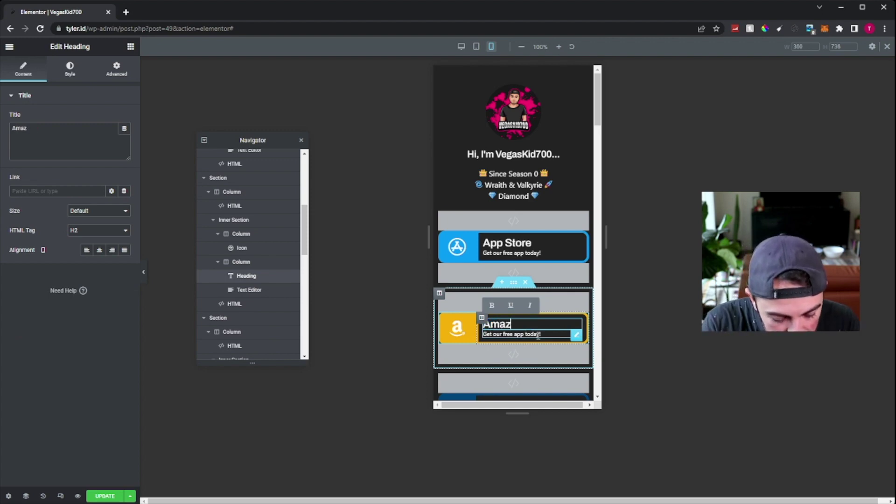
left_click(551, 334)
left_click_drag(550, 334, 472, 337)
type("Check out our Amaz")
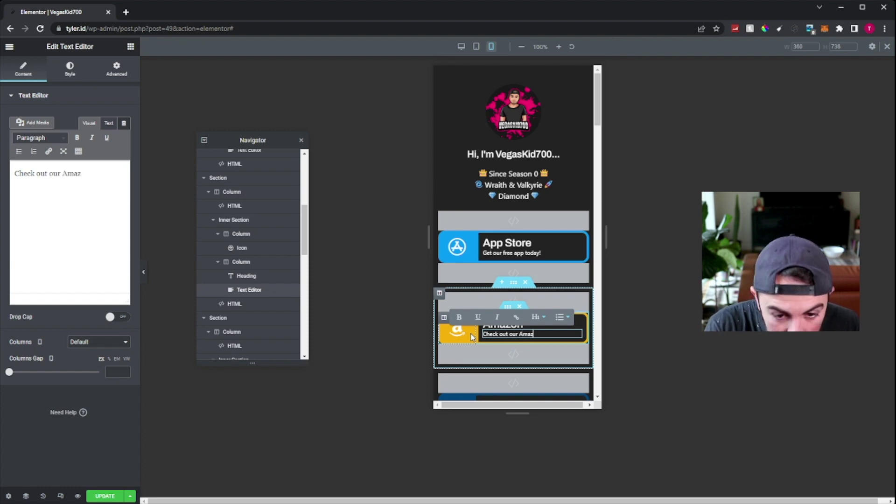
type("on page today!")
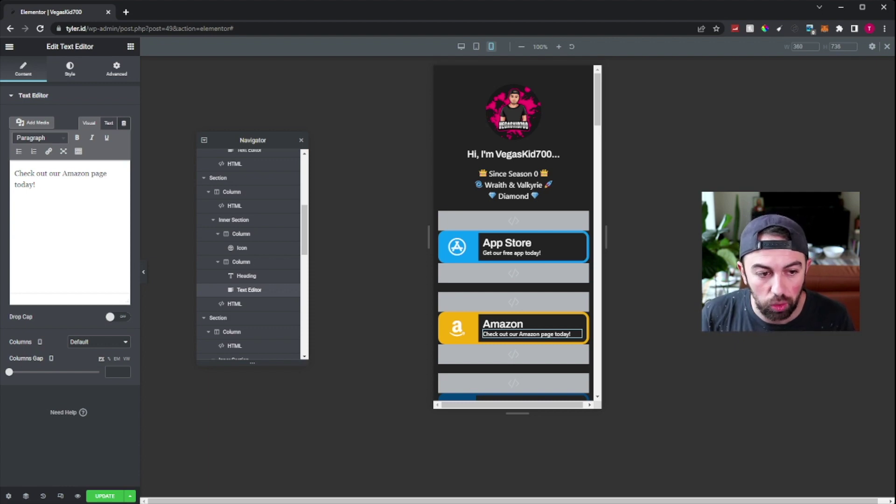
Update the page and test the Amazon button's link on the live mobile page
left_click(537, 301)
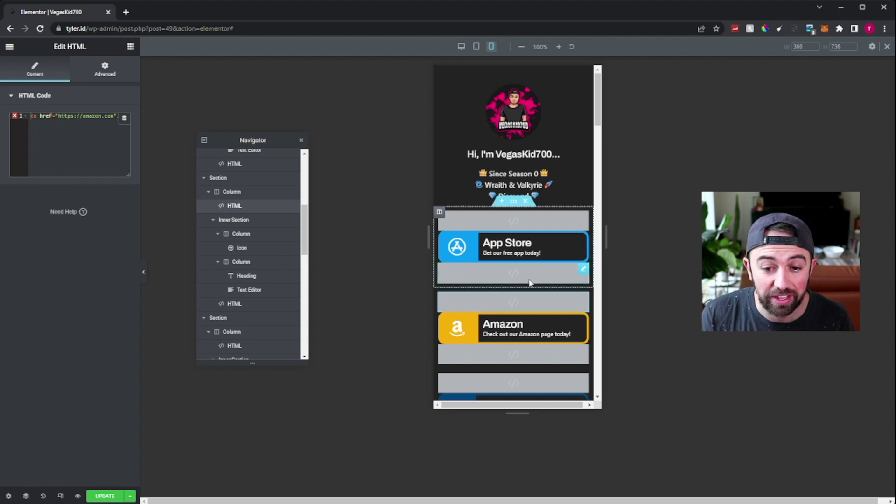
left_click(104, 496)
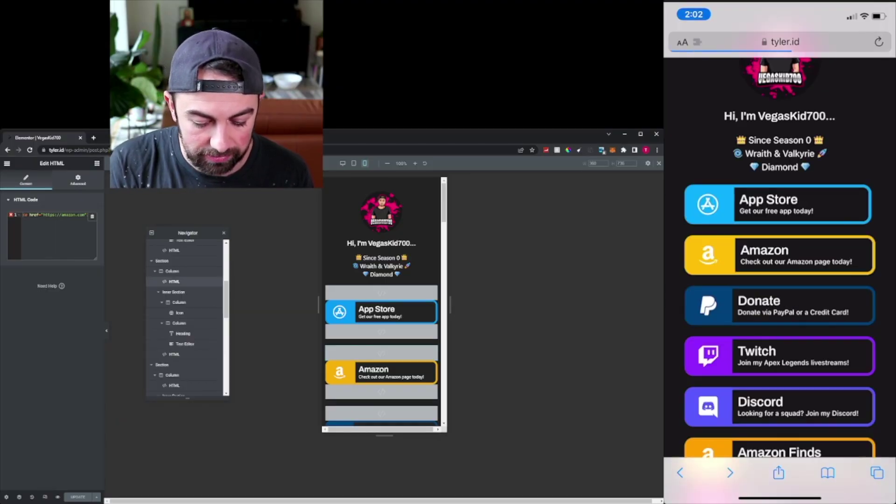
left_click(709, 254)
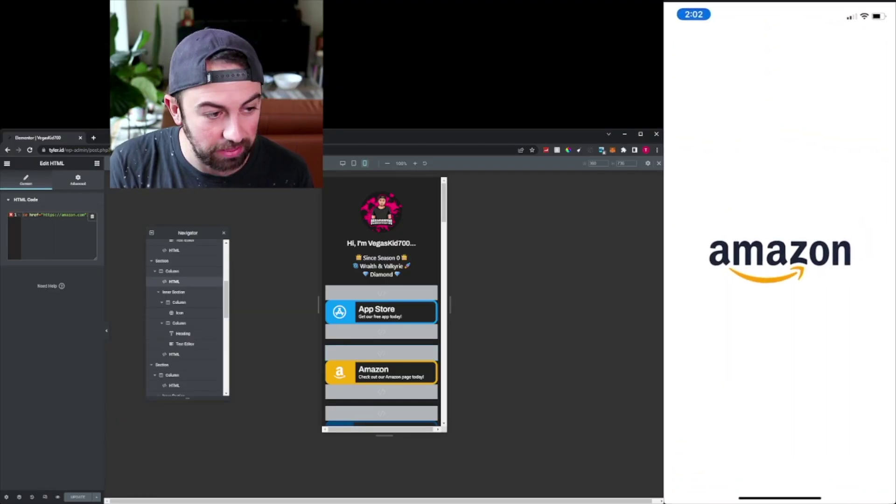